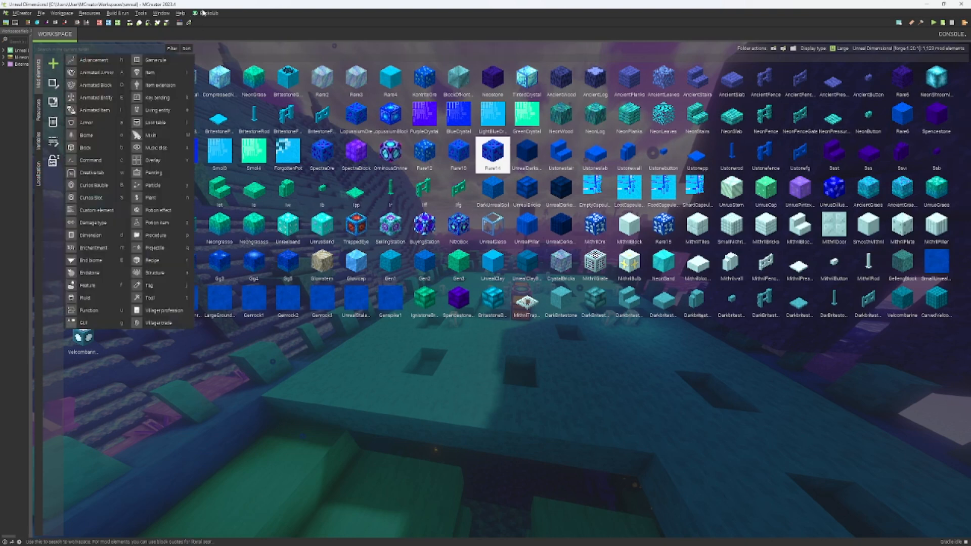
{"action": "left_click", "coordinate": [51, 66]}
{"action": "left_click", "coordinate": [52, 66]}
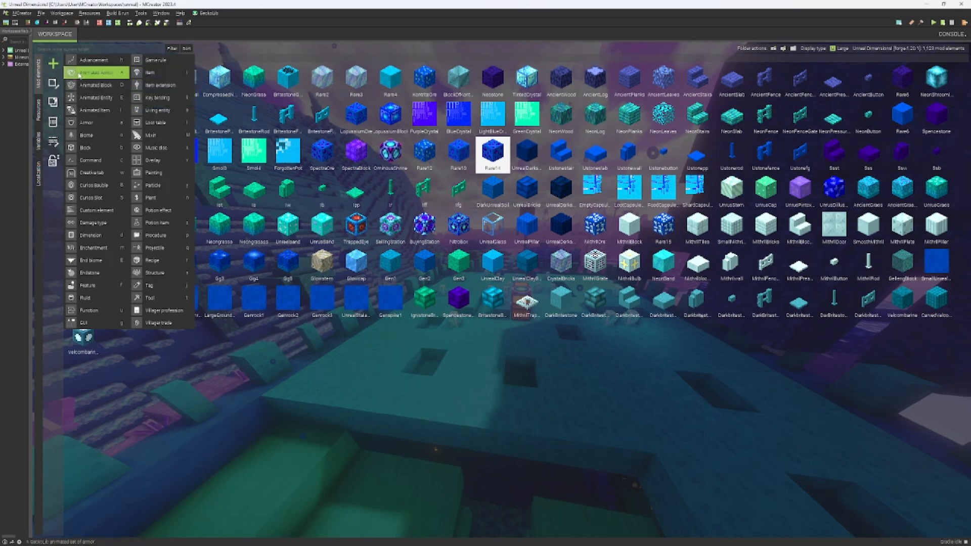
{"action": "left_click", "coordinate": [96, 98]}
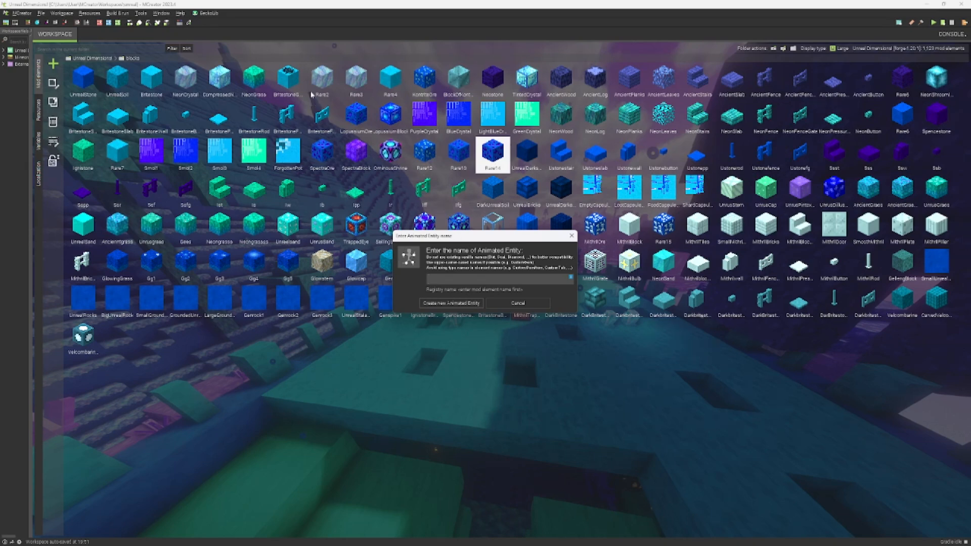
{"action": "type", "text": "Sejhoth"}
{"action": "left_click", "coordinate": [572, 235]}
{"action": "left_click", "coordinate": [566, 236]}
Open the TheHornfish animated entity from the workspace's mobs folder.
{"action": "left_click", "coordinate": [81, 59]}
{"action": "left_click", "coordinate": [81, 59]}
{"action": "double_click", "coordinate": [151, 77]}
{"action": "left_click", "coordinate": [358, 121]}
{"action": "left_click", "coordinate": [254, 118]}
{"action": "left_click", "coordinate": [500, 97]}
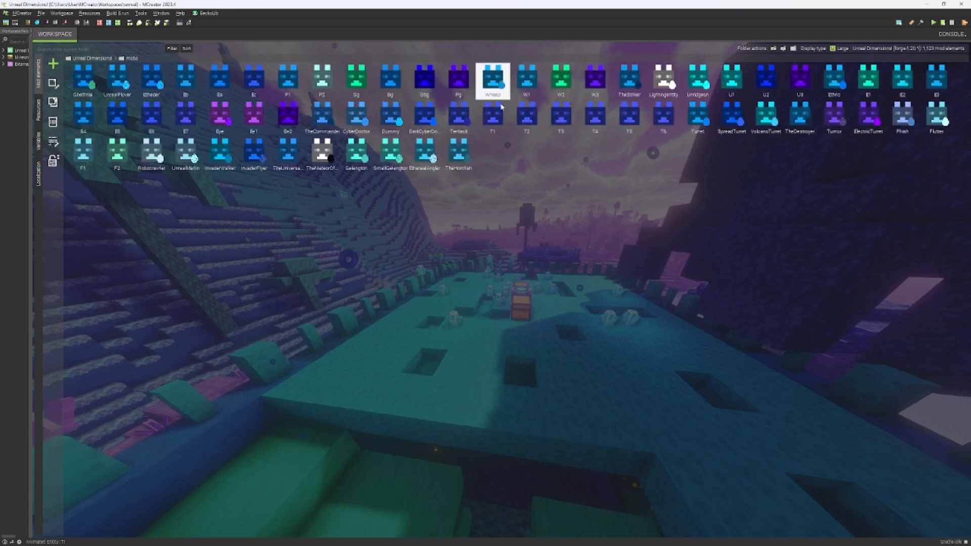
{"action": "left_click", "coordinate": [660, 105]}
{"action": "double_click", "coordinate": [458, 151]}
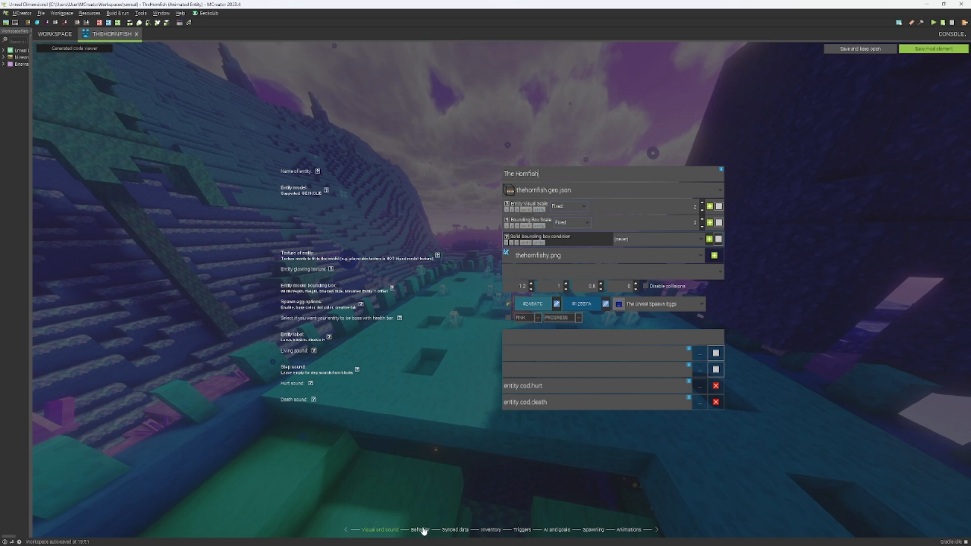
Switch to Blockbench and examine the Thehornfish model in Edit mode.
{"action": "mouse_move", "coordinate": [428, 545]}
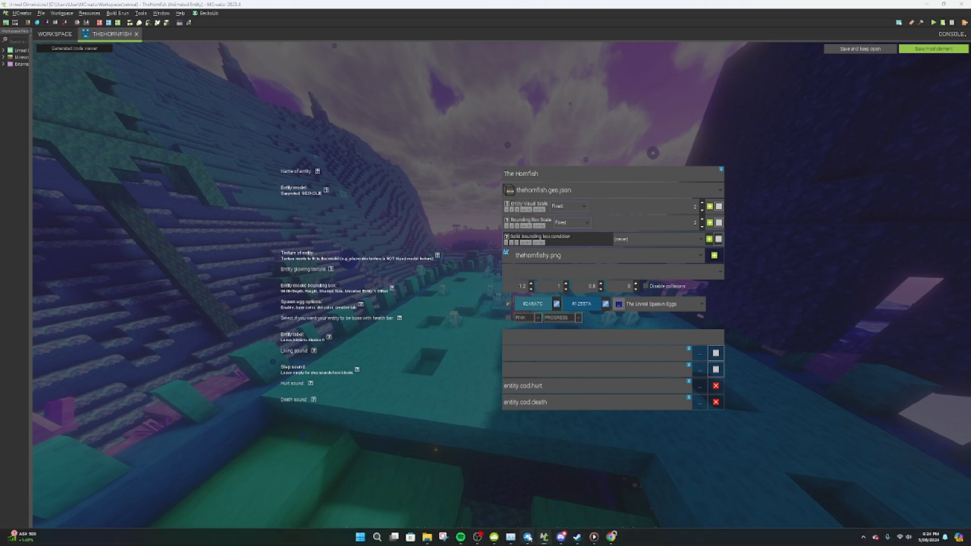
{"action": "left_click", "coordinate": [529, 539]}
{"action": "left_click_drag", "start_coordinate": [632, 285], "coordinate": [515, 223]}
{"action": "left_click", "coordinate": [913, 29]}
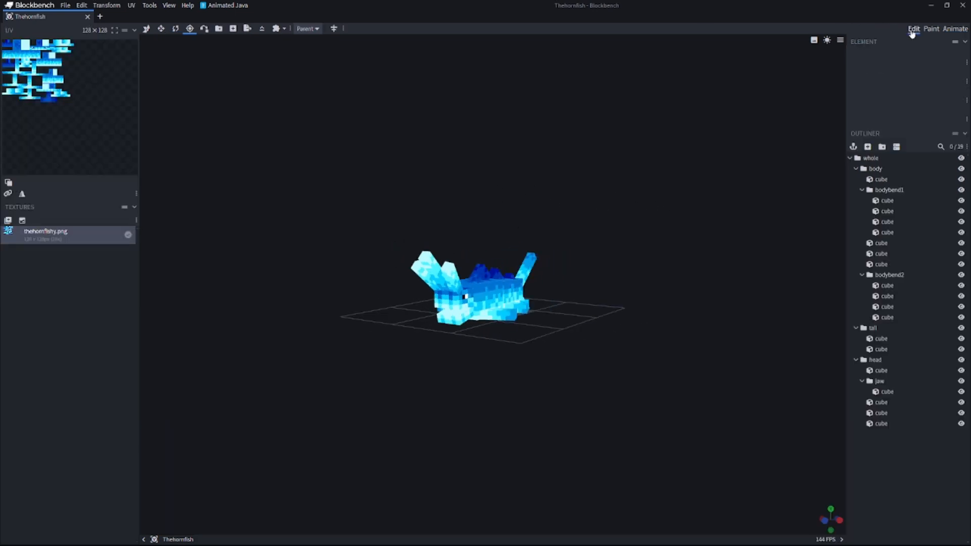
{"action": "left_click_drag", "start_coordinate": [774, 180], "coordinate": [445, 257]}
{"action": "left_click", "coordinate": [554, 293]}
{"action": "scroll", "coordinate": [390, 264], "scroll_direction": "up", "scroll_amount": 3}
Enter Animate mode and create a new animation named "test".
{"action": "left_click", "coordinate": [956, 29]}
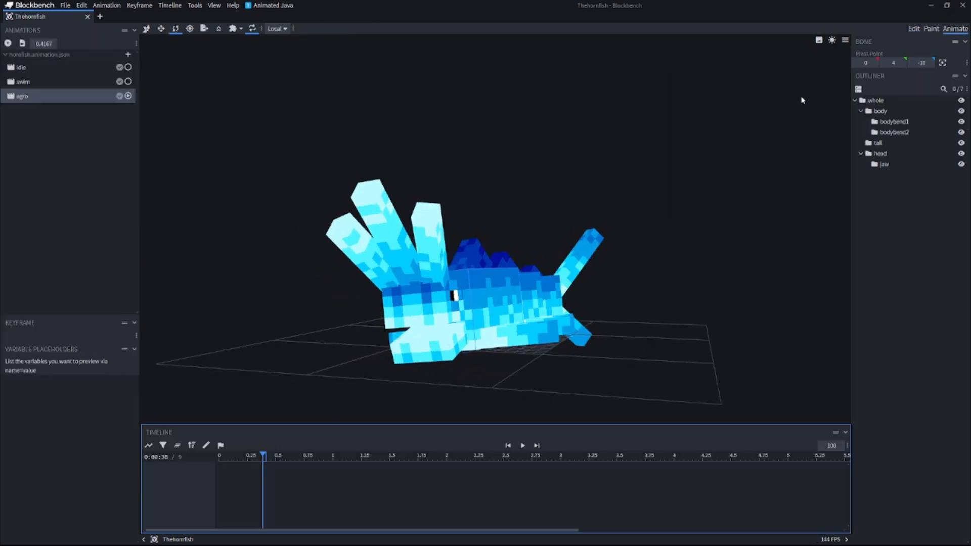
{"action": "left_click_drag", "start_coordinate": [781, 176], "coordinate": [691, 167]}
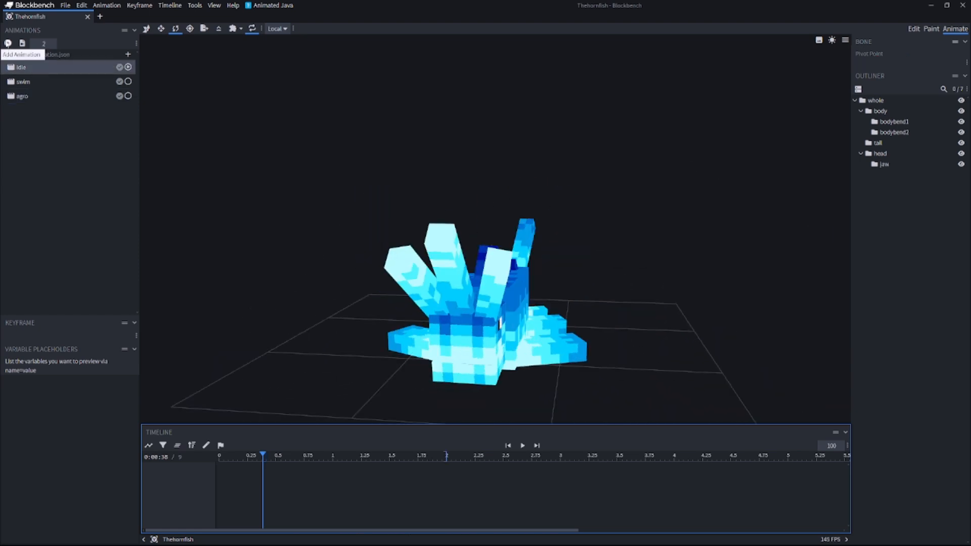
{"action": "left_click", "coordinate": [8, 43]}
{"action": "left_click_drag", "start_coordinate": [496, 65], "coordinate": [352, 68]}
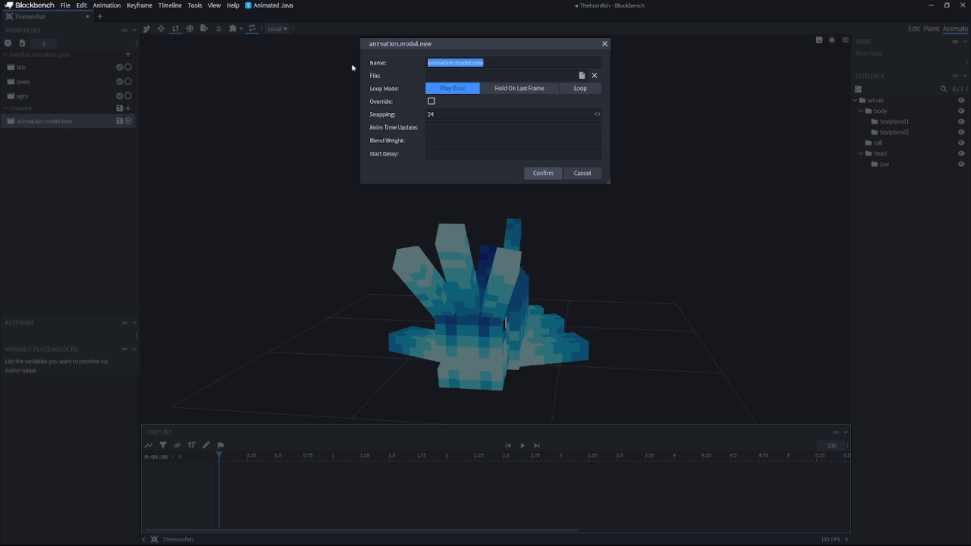
{"action": "type", "text": "test"}
{"action": "key", "text": "Return"}
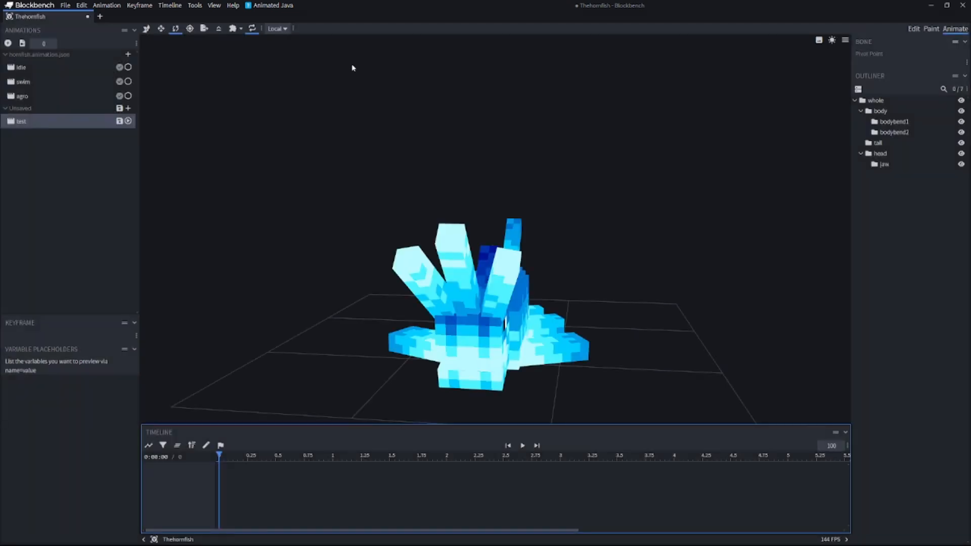
Inspect the fish model's body bones and the whole bone group.
{"action": "mouse_move", "coordinate": [550, 304]}
{"action": "left_mouse_down"}
{"action": "mouse_move", "coordinate": [605, 305]}
{"action": "mouse_move", "coordinate": [481, 268]}
{"action": "mouse_move", "coordinate": [493, 269]}
{"action": "mouse_move", "coordinate": [486, 279]}
{"action": "mouse_move", "coordinate": [626, 319]}
{"action": "mouse_move", "coordinate": [555, 320]}
{"action": "left_mouse_up"}
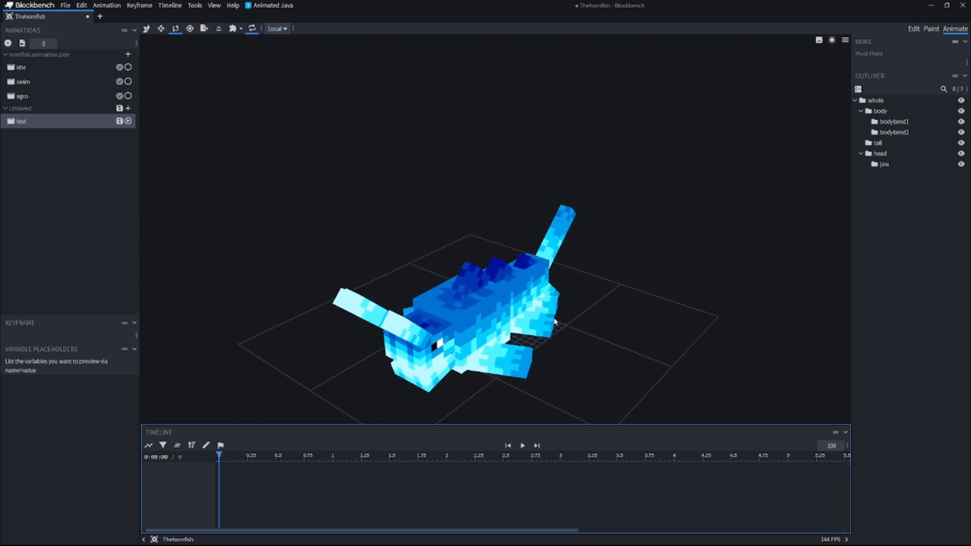
{"action": "left_click", "coordinate": [524, 306]}
{"action": "left_click_drag", "start_coordinate": [644, 303], "coordinate": [605, 303]}
{"action": "left_click", "coordinate": [581, 355]}
{"action": "left_click", "coordinate": [506, 323]}
{"action": "left_click_drag", "start_coordinate": [347, 329], "coordinate": [372, 351]}
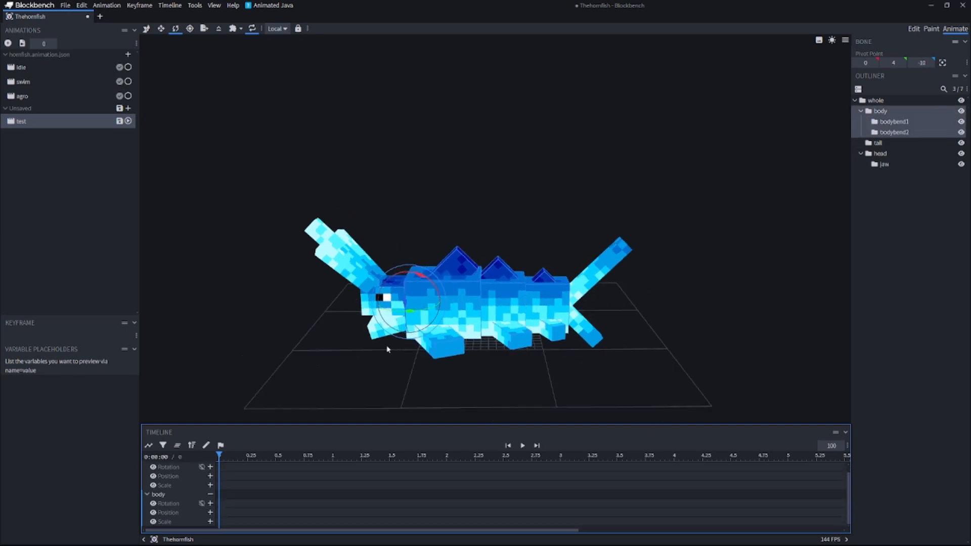
{"action": "left_click", "coordinate": [875, 100]}
{"action": "left_click_drag", "start_coordinate": [770, 129], "coordinate": [840, 136]}
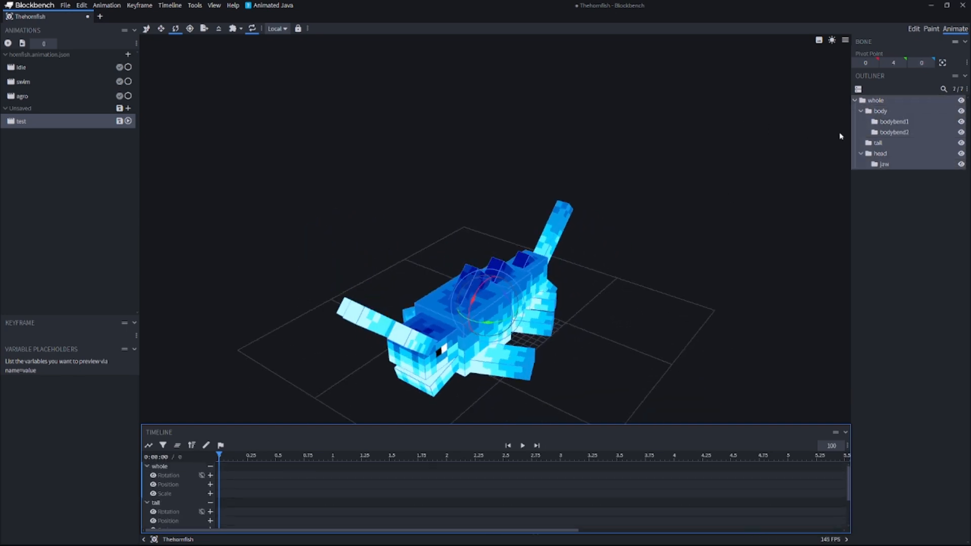
Set the test animation's length to 1 second and return the playhead to 0.
{"action": "left_click_drag", "start_coordinate": [220, 456], "coordinate": [342, 469]}
{"action": "right_click", "coordinate": [358, 476]}
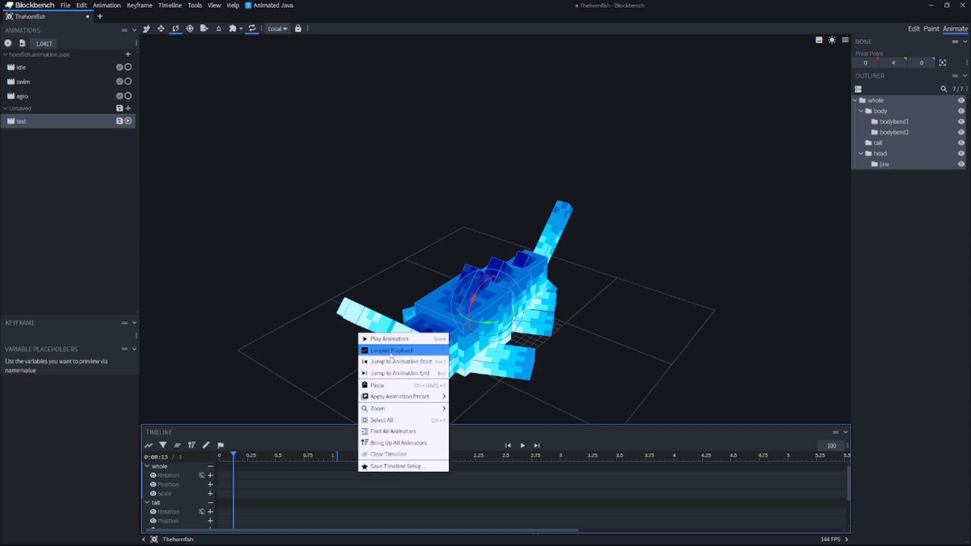
{"action": "left_click", "coordinate": [454, 504]}
{"action": "left_click_drag", "start_coordinate": [334, 456], "coordinate": [332, 458]}
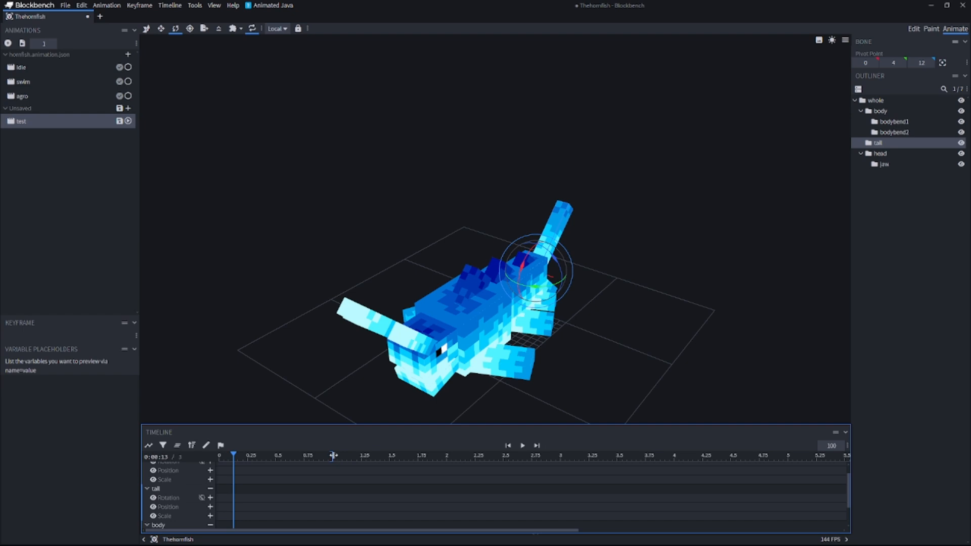
{"action": "mouse_move", "coordinate": [332, 456]}
{"action": "left_mouse_down"}
{"action": "mouse_move", "coordinate": [313, 459]}
{"action": "mouse_move", "coordinate": [333, 469]}
{"action": "left_mouse_up"}
{"action": "left_click_drag", "start_coordinate": [231, 456], "coordinate": [212, 461]}
Rotate the whole bone to -5 on the Y axis at 0 seconds.
{"action": "left_click_drag", "start_coordinate": [519, 391], "coordinate": [526, 360]}
{"action": "left_click", "coordinate": [469, 313]}
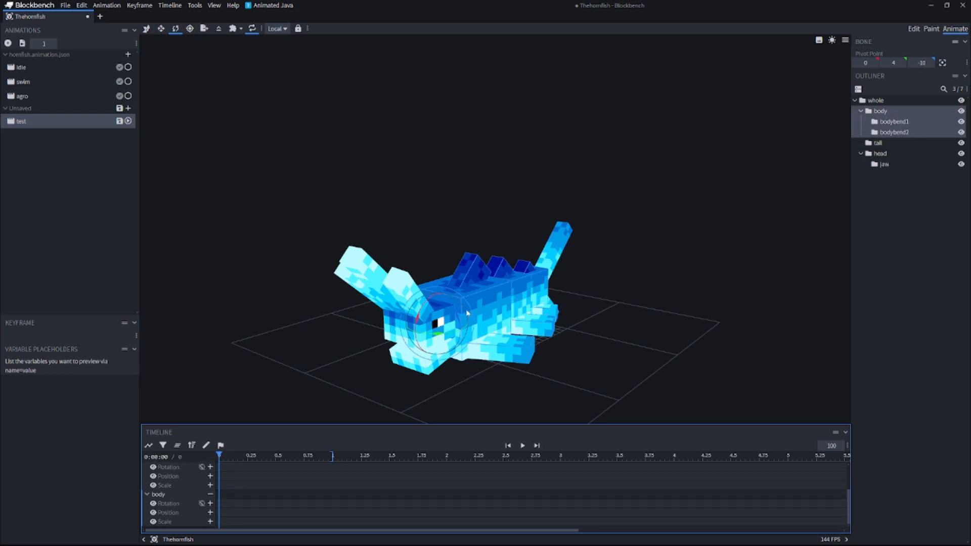
{"action": "left_click", "coordinate": [891, 102]}
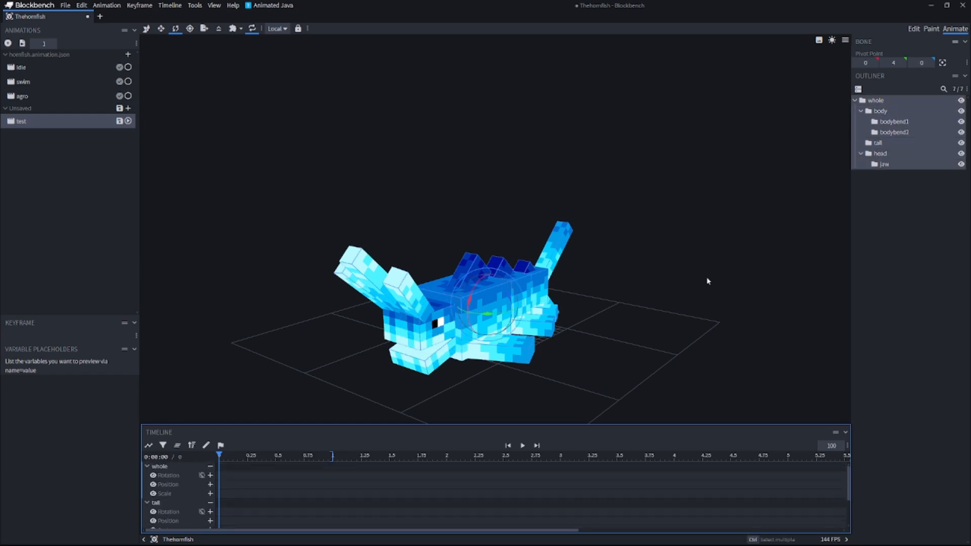
{"action": "left_click_drag", "start_coordinate": [486, 315], "coordinate": [507, 330]}
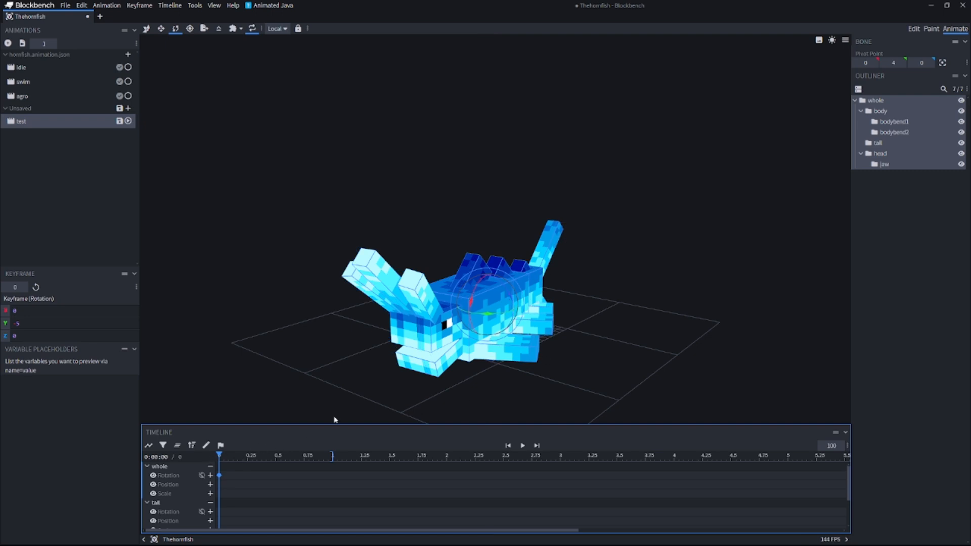
Rotate the bodybend1 and bodybend2 bones to -10 on the Y axis at 0 seconds.
{"action": "left_click", "coordinate": [892, 111]}
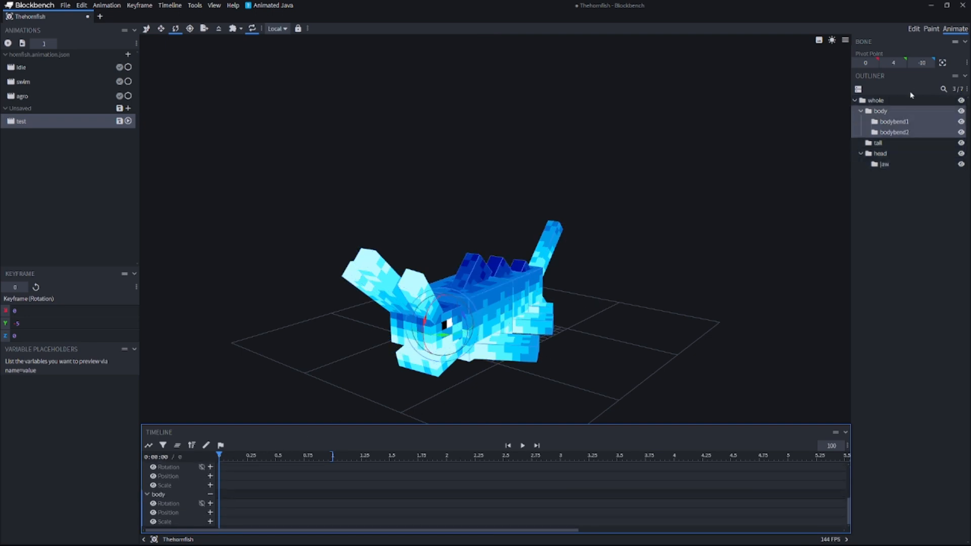
{"action": "left_click", "coordinate": [894, 121]}
{"action": "left_click_drag", "start_coordinate": [715, 208], "coordinate": [519, 281]}
{"action": "left_click_drag", "start_coordinate": [502, 334], "coordinate": [508, 334]}
{"action": "left_click", "coordinate": [517, 246]}
{"action": "left_click_drag", "start_coordinate": [505, 294], "coordinate": [508, 295]}
Rotate the tail bone at 0 seconds and shift its position to -1 on X.
{"action": "left_click", "coordinate": [521, 259]}
{"action": "left_click_drag", "start_coordinate": [521, 259], "coordinate": [474, 226]}
{"action": "key", "text": "v"}
{"action": "left_click_drag", "start_coordinate": [590, 308], "coordinate": [463, 234]}
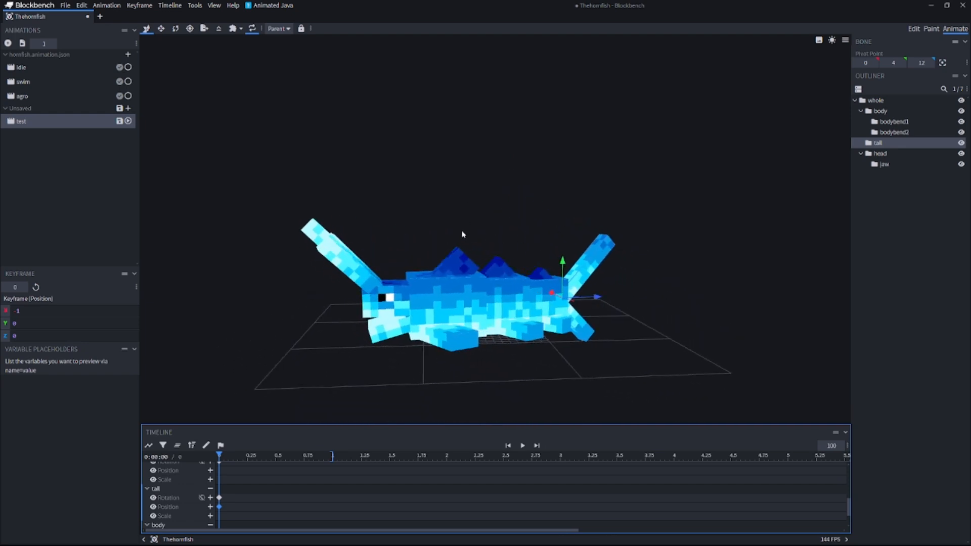
Copy all the keyframes at 0 seconds to the 1-second mark and place the playhead at 0.5 seconds.
{"action": "scroll", "coordinate": [264, 496], "scroll_direction": "up", "scroll_amount": 5}
{"action": "left_click", "coordinate": [230, 469]}
{"action": "scroll", "coordinate": [230, 469], "scroll_direction": "down", "scroll_amount": 3}
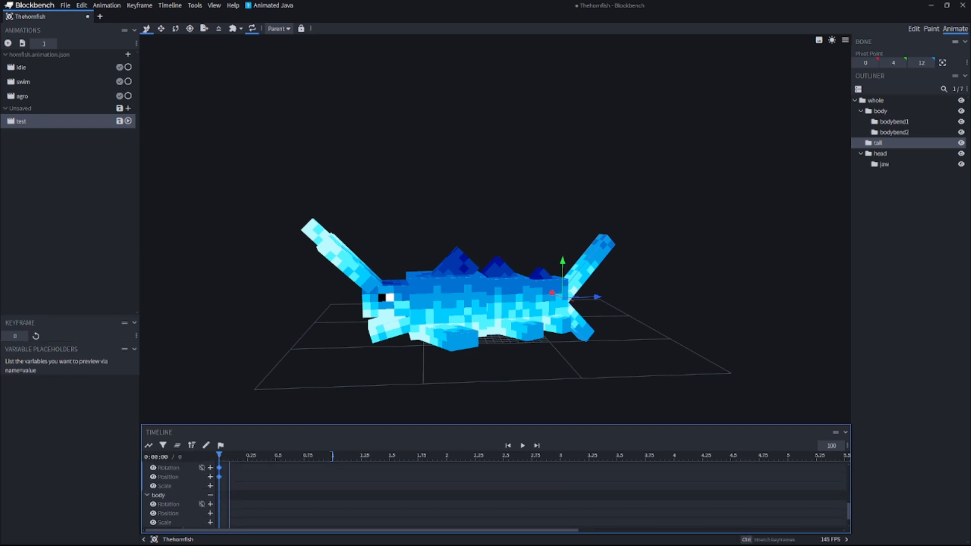
{"action": "left_click_drag", "start_coordinate": [221, 457], "coordinate": [277, 471]}
{"action": "key", "text": "ctrl+v"}
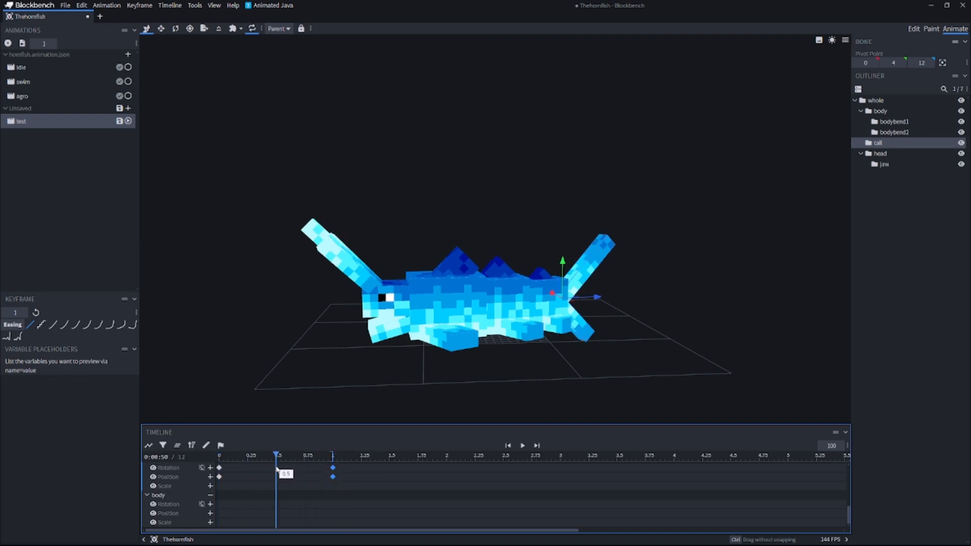
Rotate the whole bone in the opposite direction around Y at 0.5 seconds.
{"action": "left_click_drag", "start_coordinate": [395, 392], "coordinate": [540, 445]}
{"action": "left_click", "coordinate": [487, 329]}
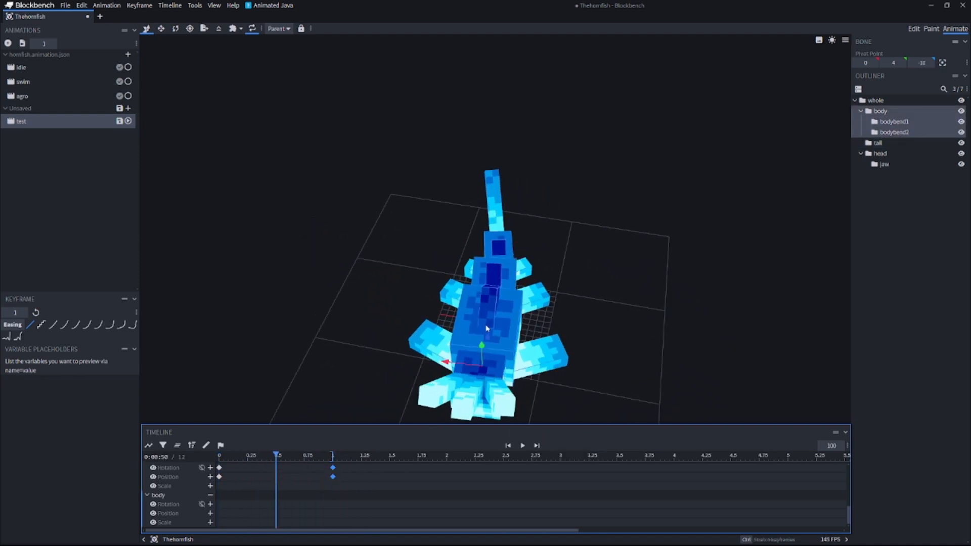
{"action": "left_click", "coordinate": [921, 97]}
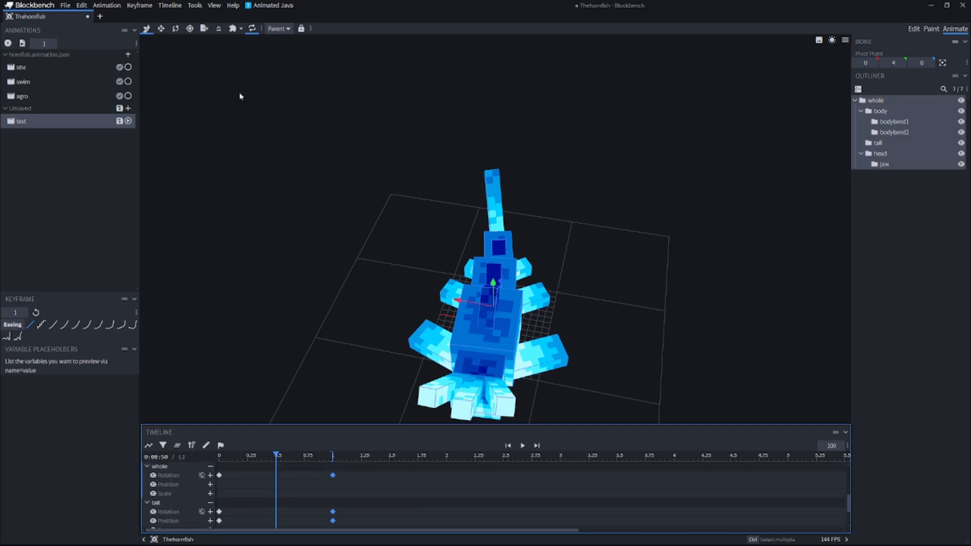
{"action": "left_click", "coordinate": [176, 30]}
{"action": "scroll", "coordinate": [494, 380], "scroll_direction": "down", "scroll_amount": 2}
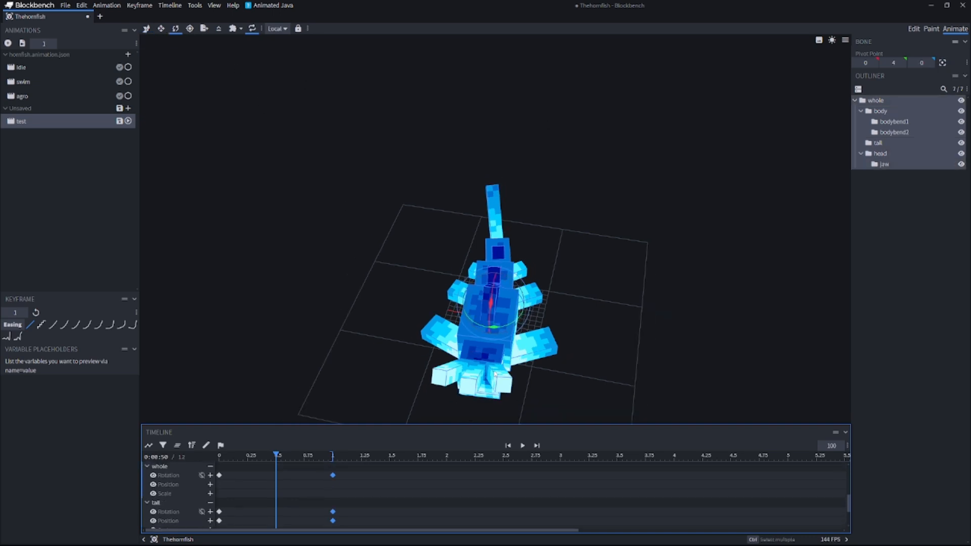
{"action": "left_click_drag", "start_coordinate": [498, 332], "coordinate": [518, 276]}
Rotate the bodybend bones in the opposite direction around Y at 0.5 seconds, setting bodybend1 to 10.
{"action": "left_click", "coordinate": [513, 273]}
{"action": "left_click_drag", "start_coordinate": [499, 327], "coordinate": [493, 328]}
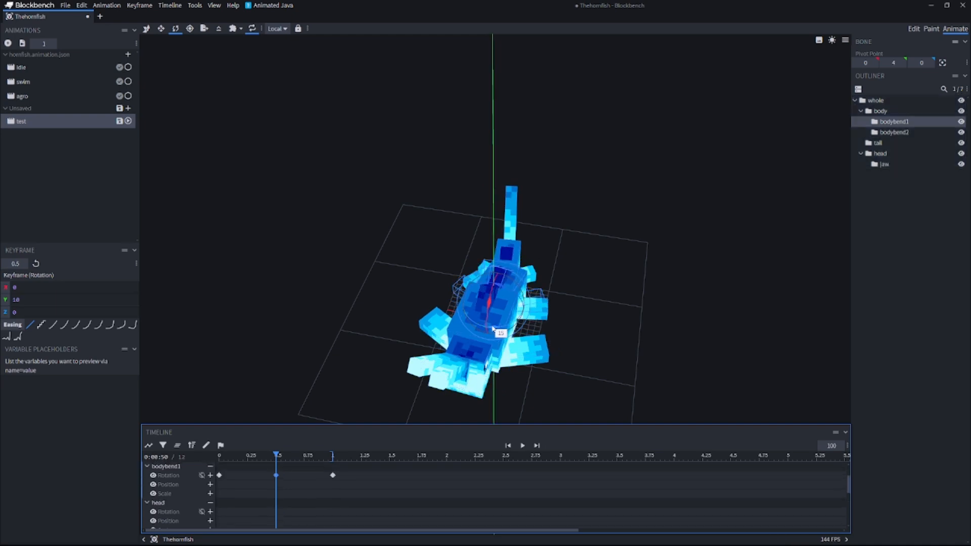
{"action": "left_click_drag", "start_coordinate": [493, 329], "coordinate": [538, 215]}
Rotate the tail bone at 0.5 seconds and shift its position to 1 on X.
{"action": "left_click", "coordinate": [511, 250]}
{"action": "left_click", "coordinate": [516, 224]}
{"action": "left_click", "coordinate": [146, 29]}
Scrub through and play back the test animation to check the body and tail motion.
{"action": "left_click", "coordinate": [219, 456]}
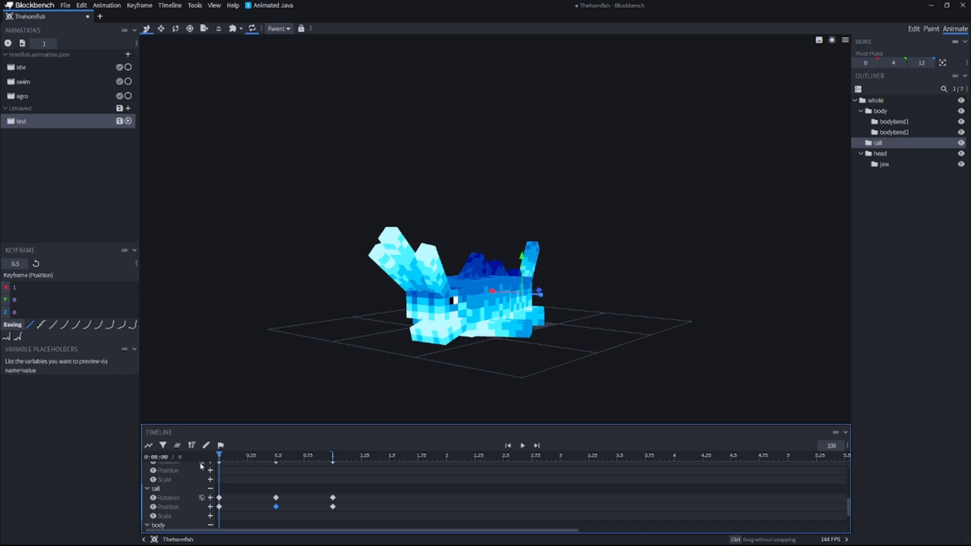
{"action": "left_click_drag", "start_coordinate": [304, 415], "coordinate": [333, 406]}
{"action": "left_click_drag", "start_coordinate": [218, 456], "coordinate": [110, 460]}
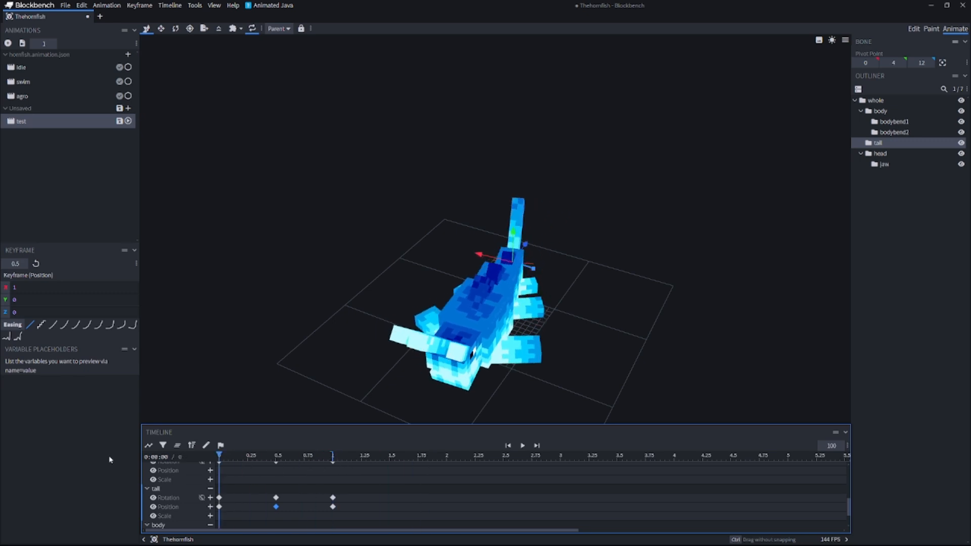
{"action": "scroll", "coordinate": [227, 475], "scroll_direction": "down", "scroll_amount": 2}
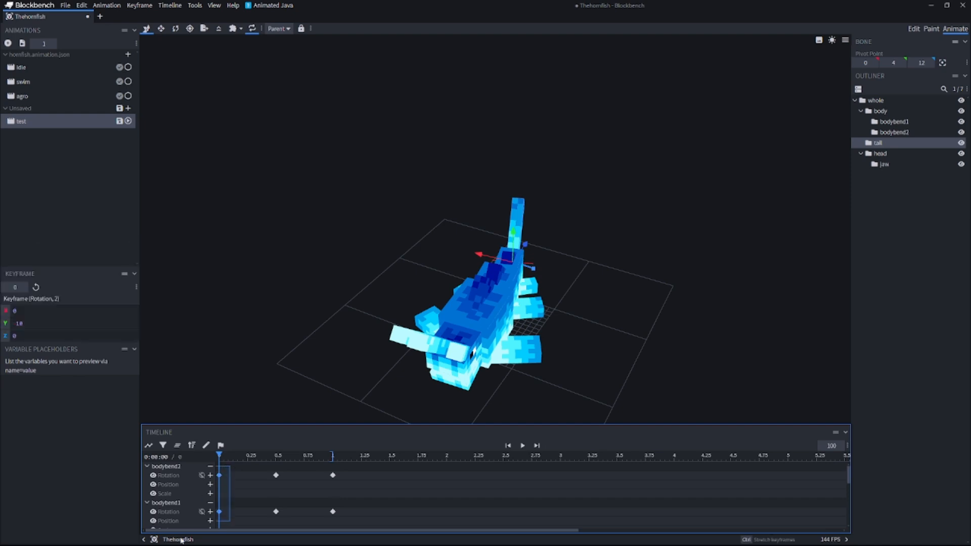
{"action": "scroll", "coordinate": [202, 506], "scroll_direction": "down", "scroll_amount": 2}
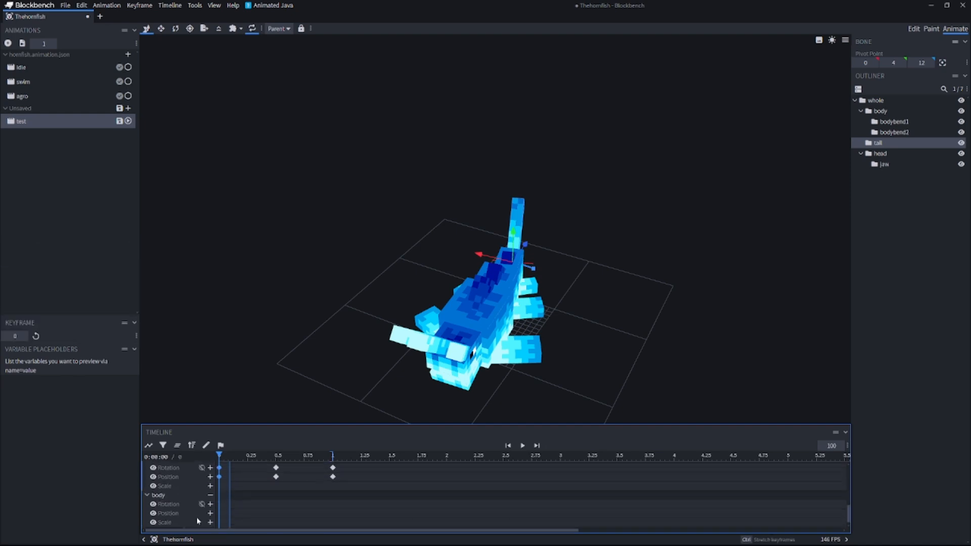
{"action": "left_click", "coordinate": [333, 457]}
{"action": "left_click_drag", "start_coordinate": [335, 456], "coordinate": [80, 435]}
{"action": "left_click", "coordinate": [523, 445]}
{"action": "left_click_drag", "start_coordinate": [581, 372], "coordinate": [622, 392]}
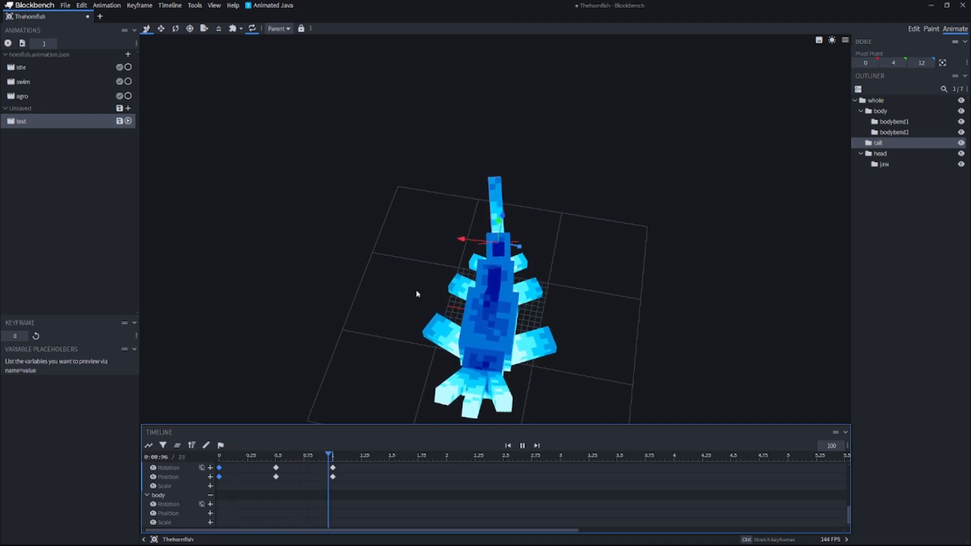
{"action": "left_click", "coordinate": [522, 445]}
Try several easing curves on the keyframes at 0.5 and 1 second, settling on the ease-in curve with overshoot 1.
{"action": "scroll", "coordinate": [343, 505], "scroll_direction": "down", "scroll_amount": 3}
{"action": "scroll", "coordinate": [344, 505], "scroll_direction": "up", "scroll_amount": 2}
{"action": "left_click_drag", "start_coordinate": [355, 480], "coordinate": [232, 527]}
{"action": "scroll", "coordinate": [269, 490], "scroll_direction": "up", "scroll_amount": 3}
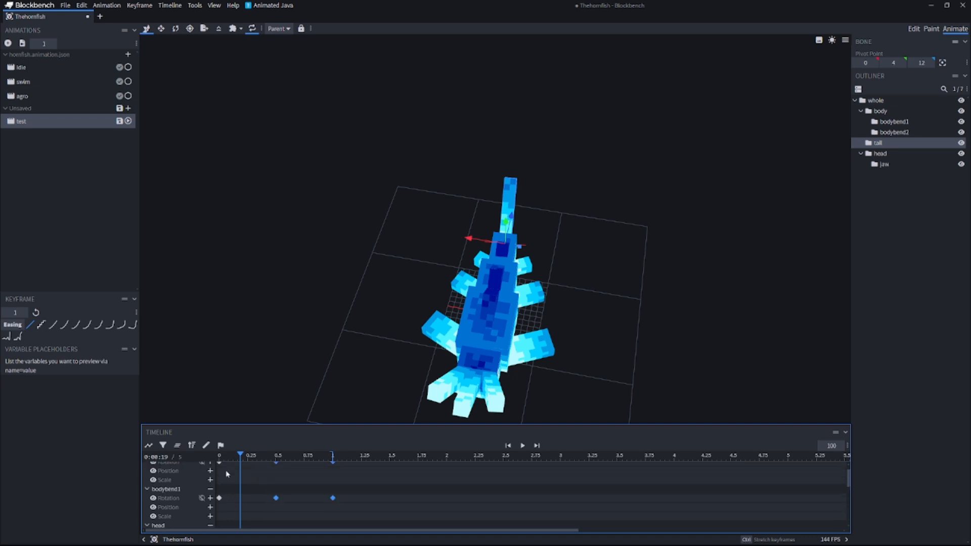
{"action": "scroll", "coordinate": [253, 496], "scroll_direction": "up", "scroll_amount": 1}
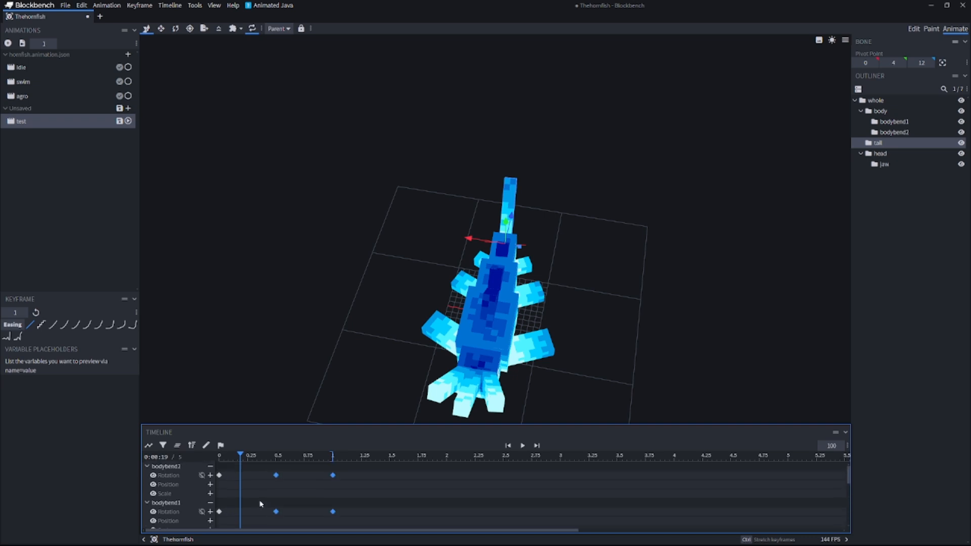
{"action": "left_click", "coordinate": [65, 325]}
{"action": "left_click", "coordinate": [109, 314]}
{"action": "left_click", "coordinate": [76, 313]}
{"action": "left_click", "coordinate": [56, 312]}
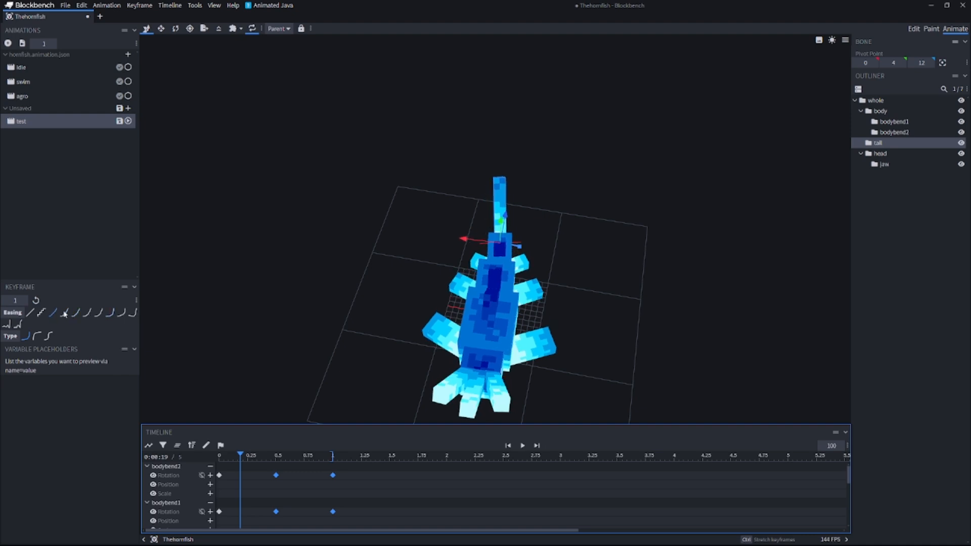
{"action": "left_click", "coordinate": [134, 314]}
{"action": "left_click_drag", "start_coordinate": [240, 454], "coordinate": [175, 473]}
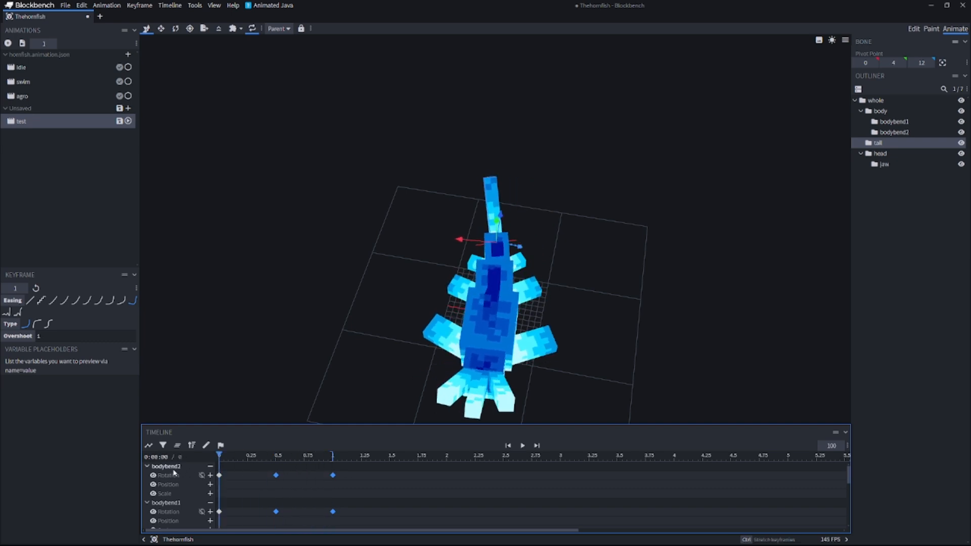
Try other in-out easing curves on the keyframes at 0.5 and 1 second, settling on sine, and play back the test animation.
{"action": "left_click", "coordinate": [63, 314]}
{"action": "left_click", "coordinate": [130, 313]}
{"action": "left_click", "coordinate": [75, 302]}
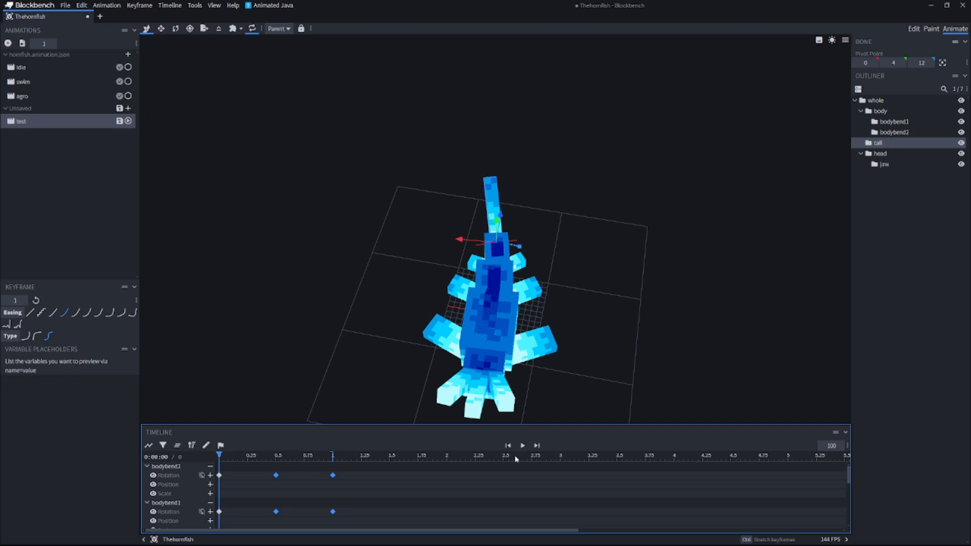
{"action": "left_click", "coordinate": [522, 445]}
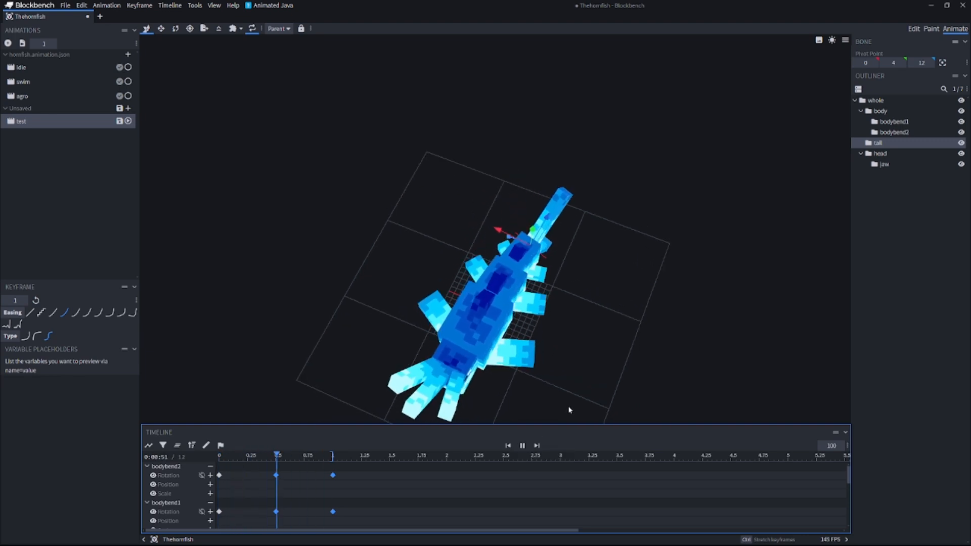
{"action": "left_click", "coordinate": [522, 445]}
{"action": "left_click_drag", "start_coordinate": [270, 454], "coordinate": [219, 454]}
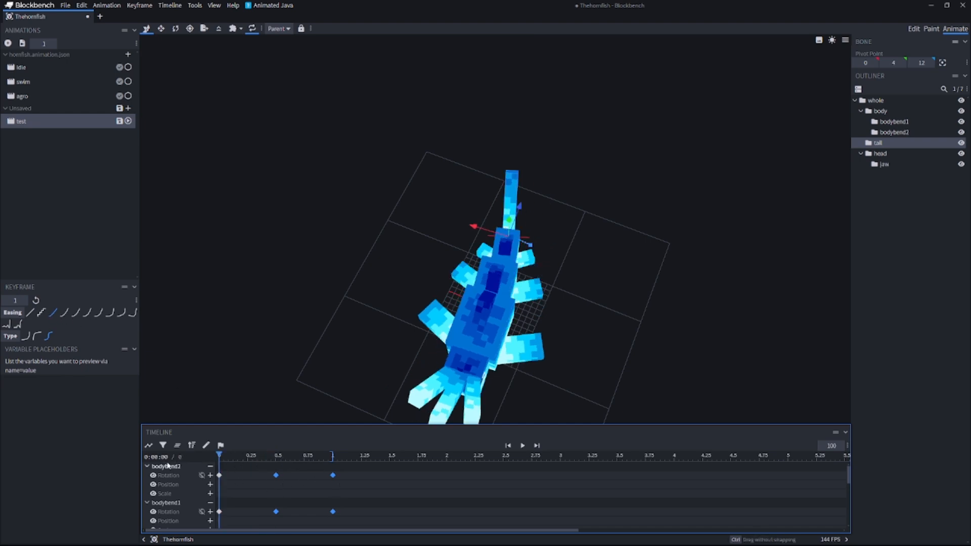
{"action": "left_click", "coordinate": [522, 445]}
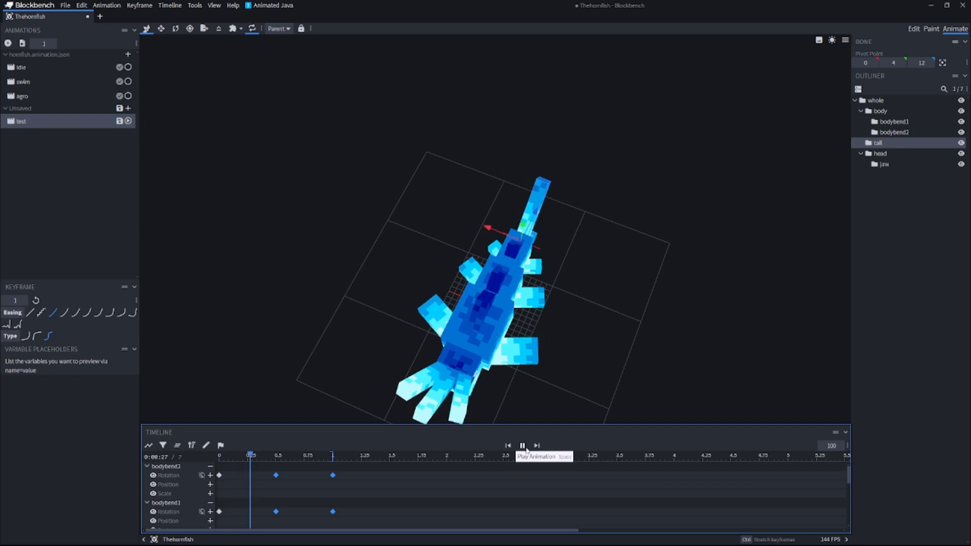
{"action": "left_click_drag", "start_coordinate": [574, 399], "coordinate": [525, 314]}
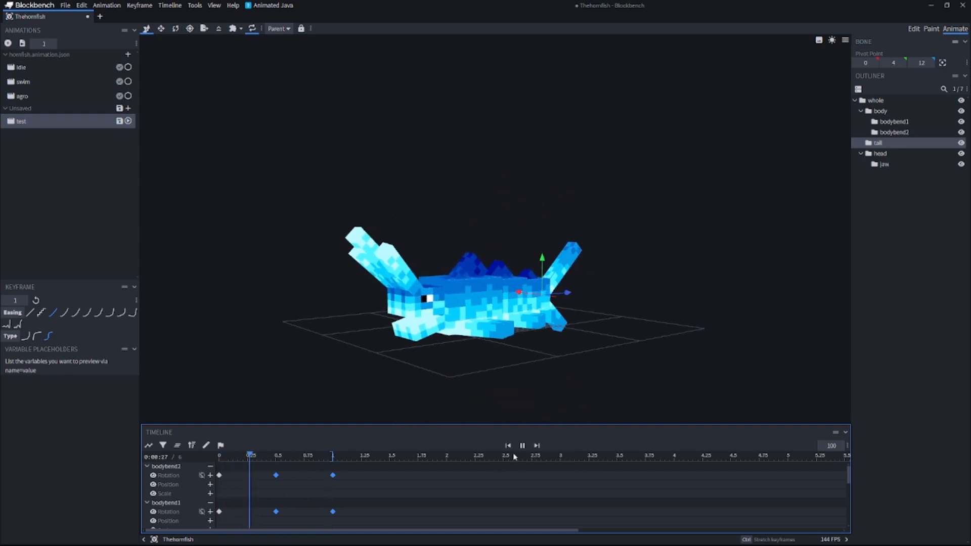
Try the elastic and bounce easings on the selected keyframes during playback, including bounce in-out, and return to sine in-out.
{"action": "left_click", "coordinate": [41, 313]}
{"action": "left_click_drag", "start_coordinate": [261, 377], "coordinate": [252, 444]}
{"action": "left_click", "coordinate": [7, 325]}
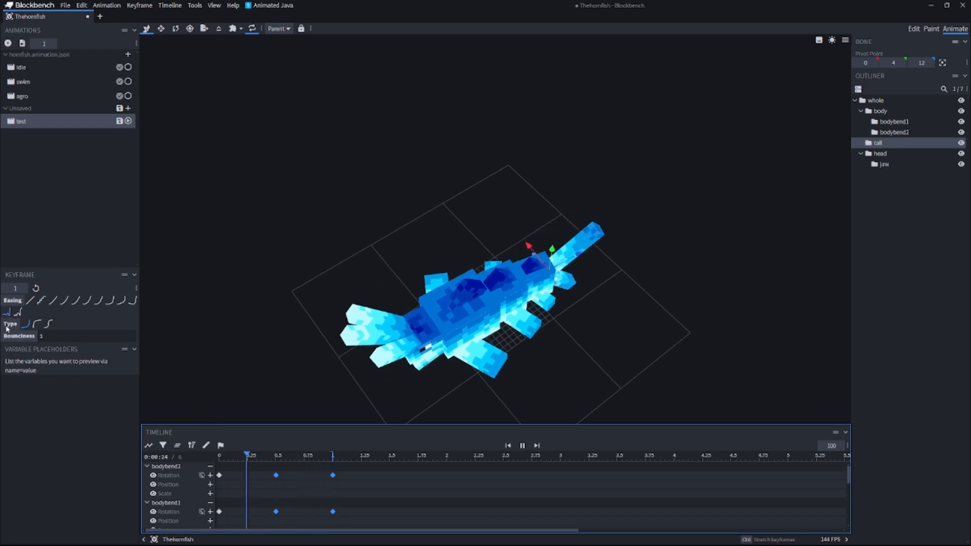
{"action": "left_click", "coordinate": [19, 313]}
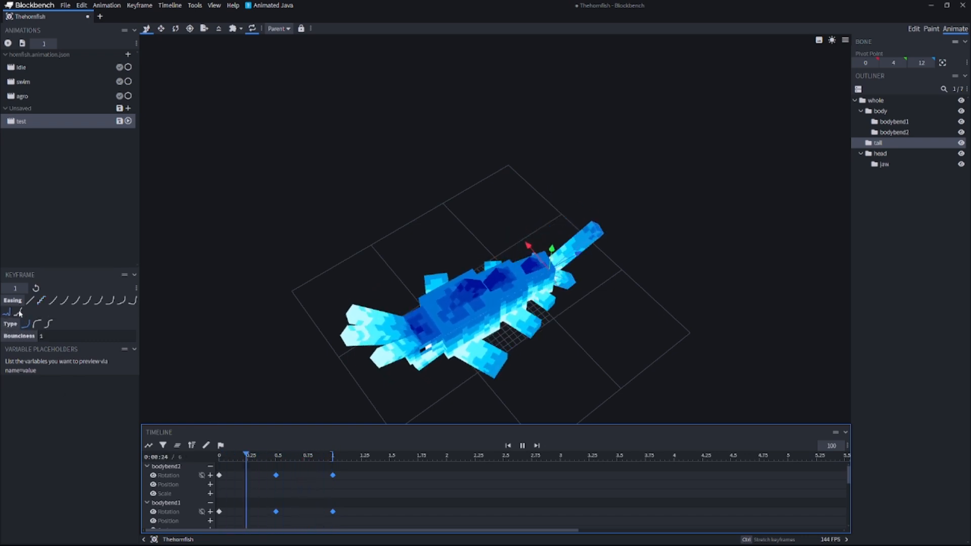
{"action": "left_click", "coordinate": [50, 326]}
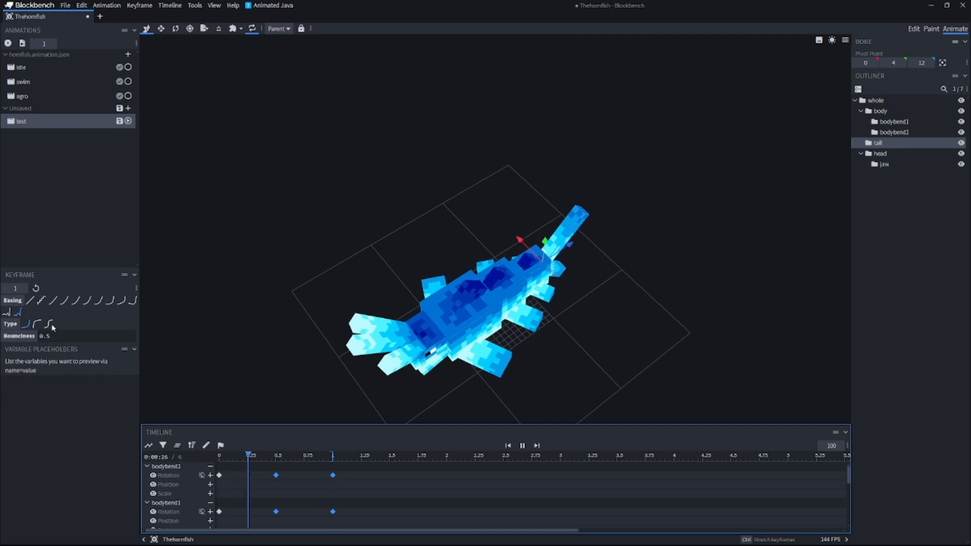
{"action": "left_click_drag", "start_coordinate": [282, 268], "coordinate": [319, 219]}
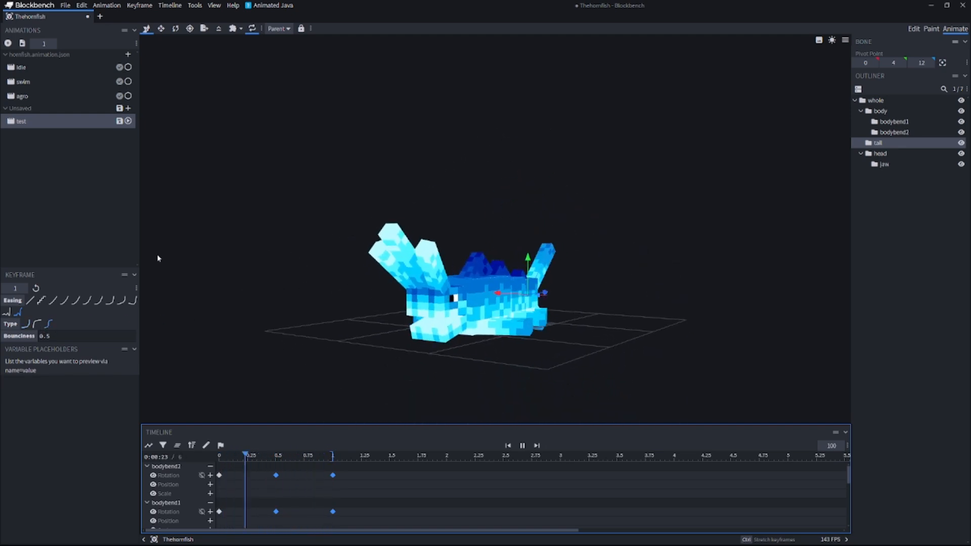
{"action": "left_click", "coordinate": [53, 300]}
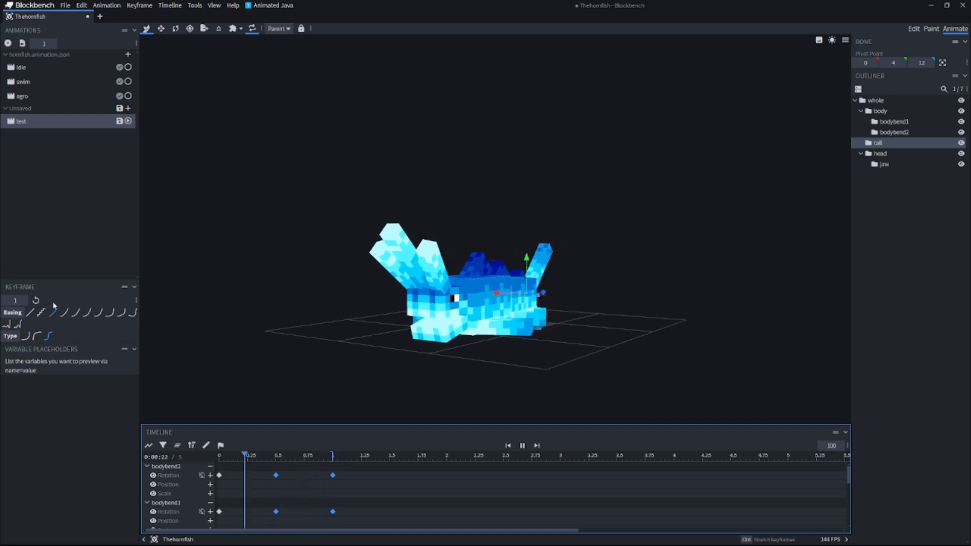
Play the idle and swim animations and examine each motion from several angles.
{"action": "left_click_drag", "start_coordinate": [637, 348], "coordinate": [653, 404]}
{"action": "left_click", "coordinate": [48, 67]}
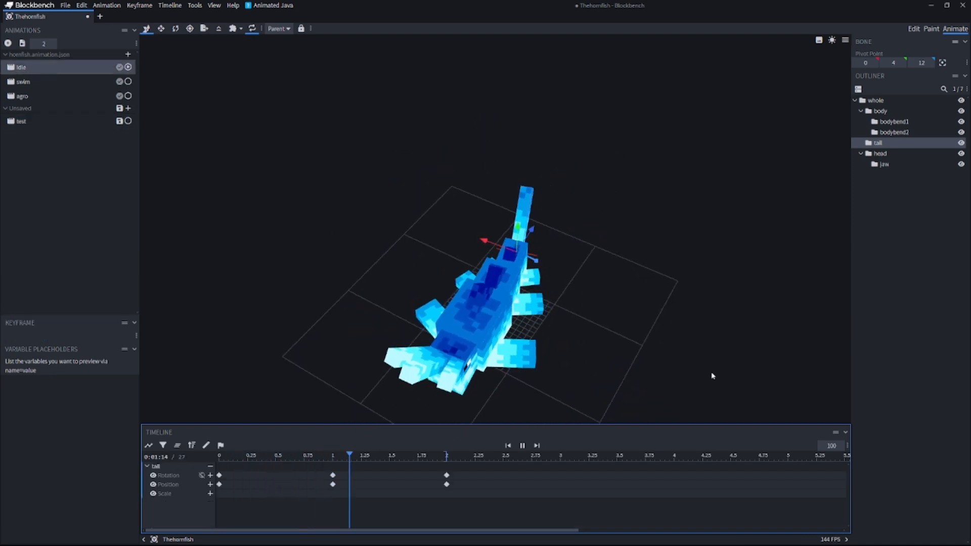
{"action": "left_click_drag", "start_coordinate": [607, 340], "coordinate": [576, 295]}
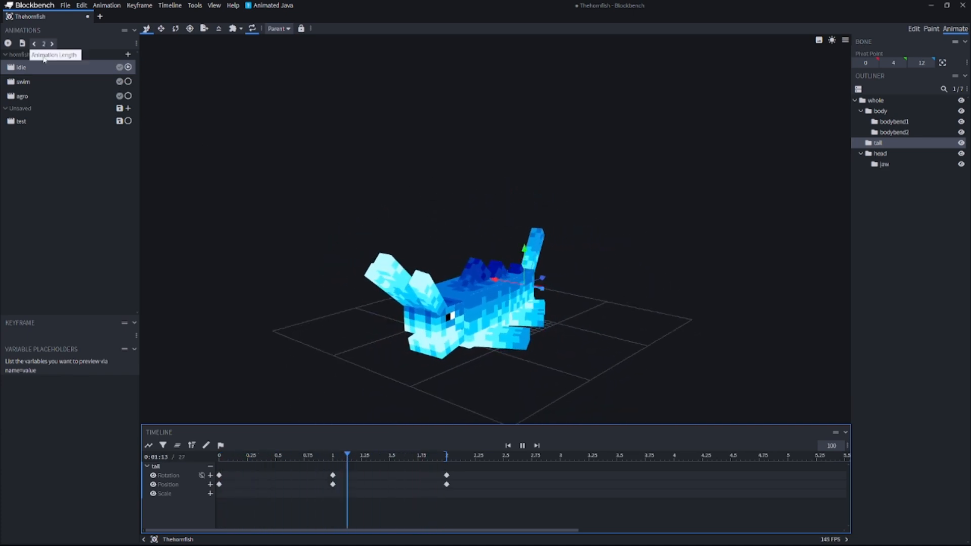
{"action": "left_click", "coordinate": [41, 82]}
{"action": "mouse_move", "coordinate": [430, 169]}
{"action": "left_mouse_down"}
{"action": "mouse_move", "coordinate": [455, 212]}
{"action": "mouse_move", "coordinate": [494, 139]}
{"action": "mouse_move", "coordinate": [440, 157]}
{"action": "left_mouse_up"}
Pause the swim animation, keyframe the body bone's rotation at 0.4167 seconds, and select the jaw bone.
{"action": "left_click", "coordinate": [428, 248]}
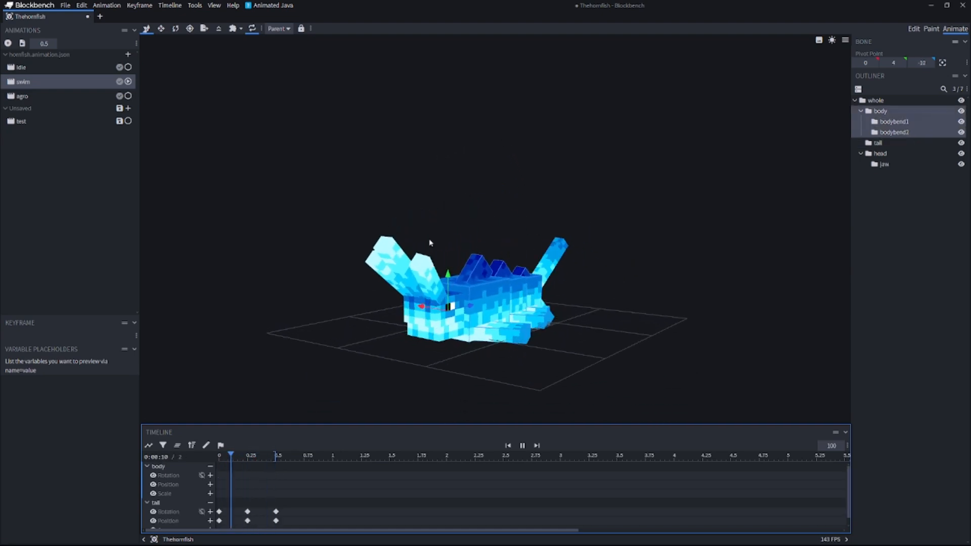
{"action": "key", "text": "r"}
{"action": "left_click", "coordinate": [523, 445]}
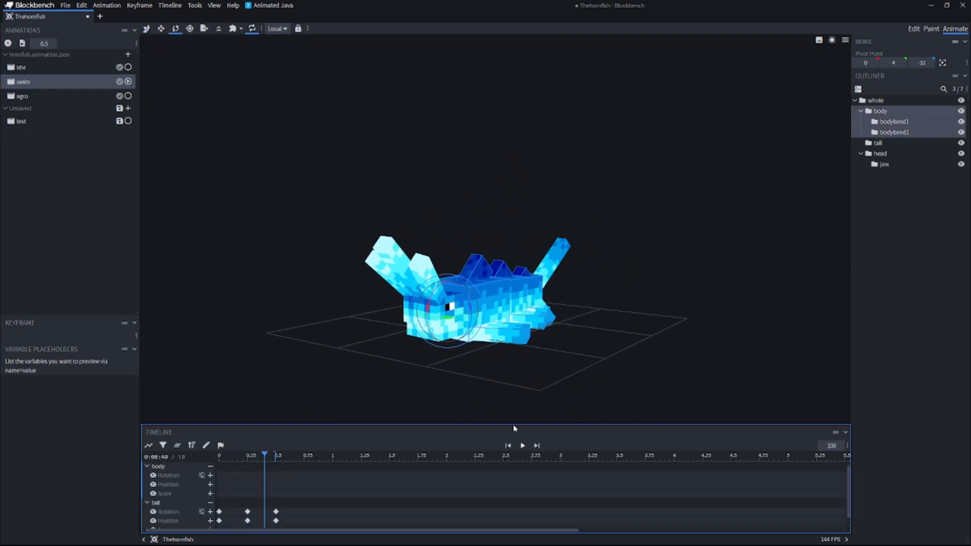
{"action": "left_click_drag", "start_coordinate": [474, 313], "coordinate": [472, 306]}
{"action": "mouse_move", "coordinate": [275, 458]}
{"action": "left_mouse_down"}
{"action": "mouse_move", "coordinate": [222, 457]}
{"action": "mouse_move", "coordinate": [310, 456]}
{"action": "mouse_move", "coordinate": [267, 456]}
{"action": "left_mouse_up"}
{"action": "left_click", "coordinate": [435, 329]}
{"action": "left_click_drag", "start_coordinate": [375, 392], "coordinate": [282, 401]}
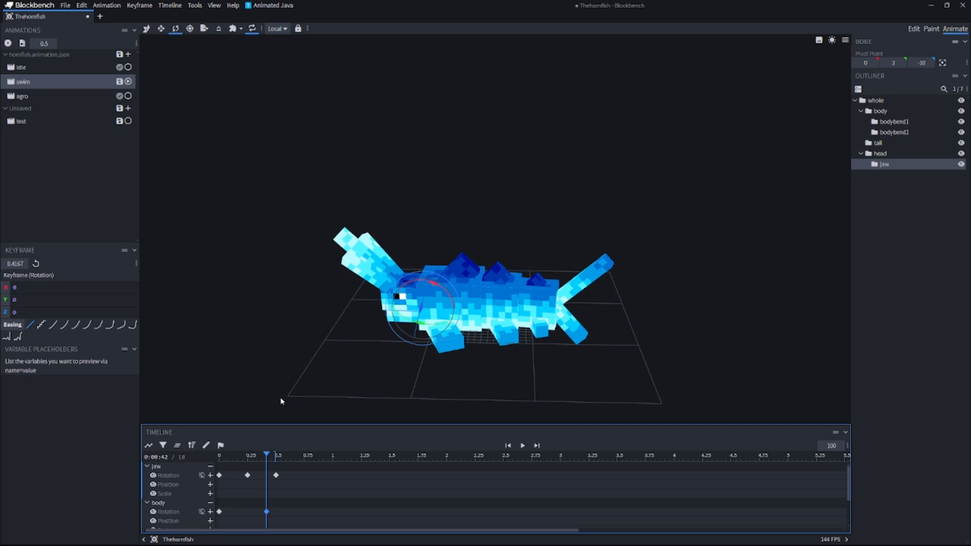
Play the agro animation, examine its motion from the front, and pause it.
{"action": "left_click", "coordinate": [21, 68]}
{"action": "left_click", "coordinate": [20, 96]}
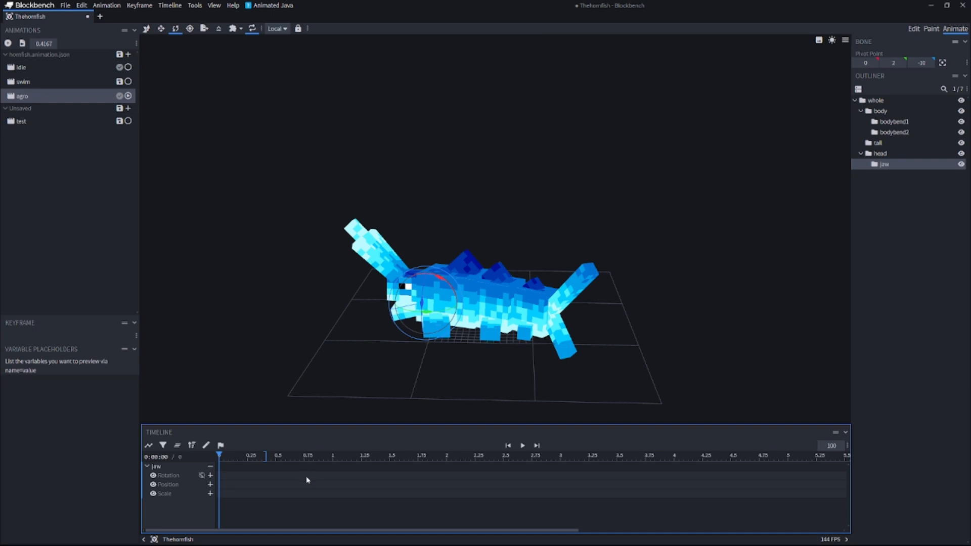
{"action": "left_click", "coordinate": [522, 446]}
{"action": "left_click_drag", "start_coordinate": [430, 392], "coordinate": [627, 362]}
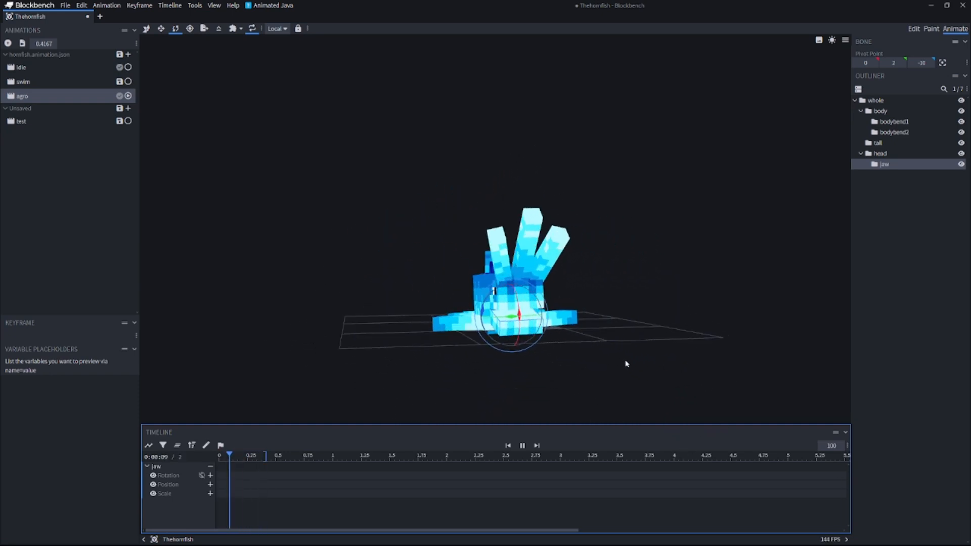
{"action": "left_click", "coordinate": [523, 447]}
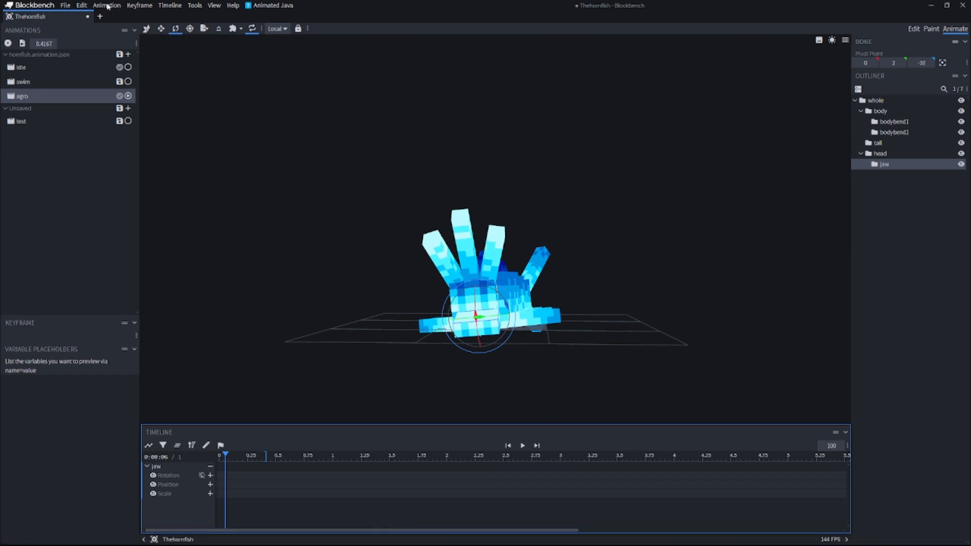
Start exporting the GeckoLib model to the Documents folder, and cancel the save.
{"action": "left_click", "coordinate": [81, 6]}
{"action": "mouse_move", "coordinate": [66, 5]}
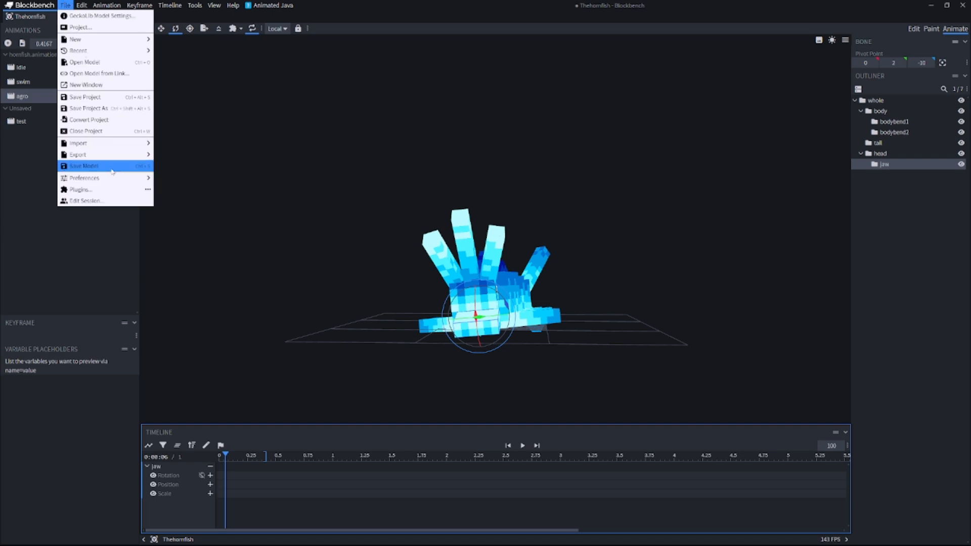
{"action": "mouse_move", "coordinate": [132, 177]}
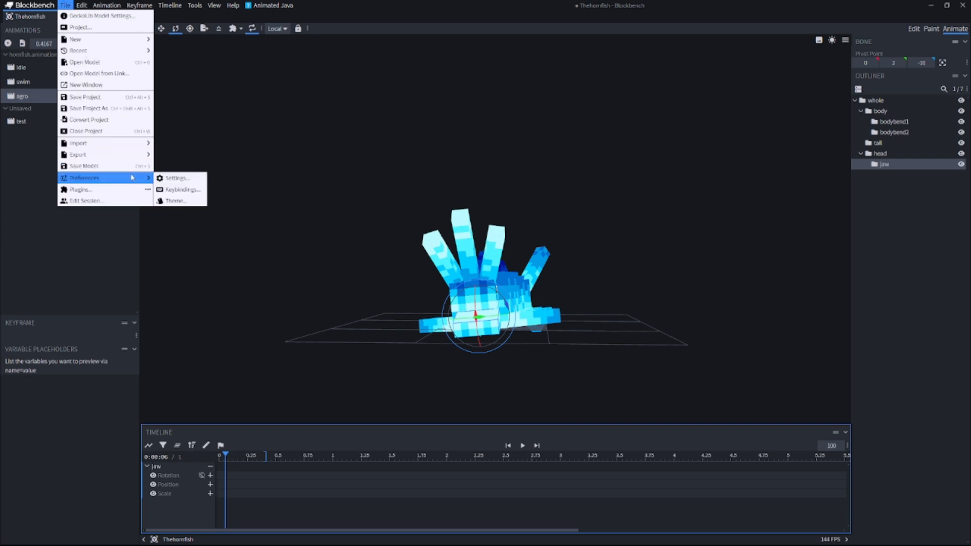
{"action": "mouse_move", "coordinate": [127, 153]}
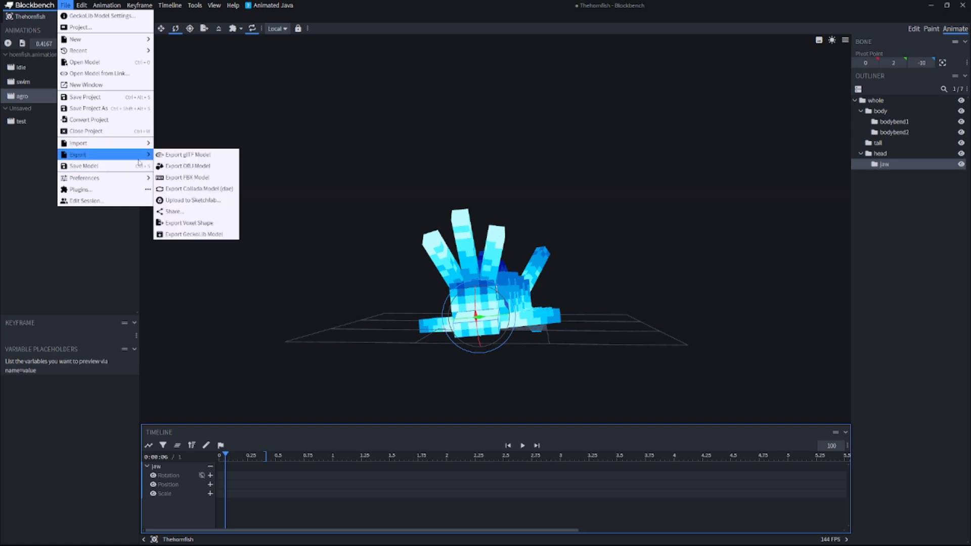
{"action": "left_click", "coordinate": [208, 235]}
{"action": "left_click", "coordinate": [93, 179]}
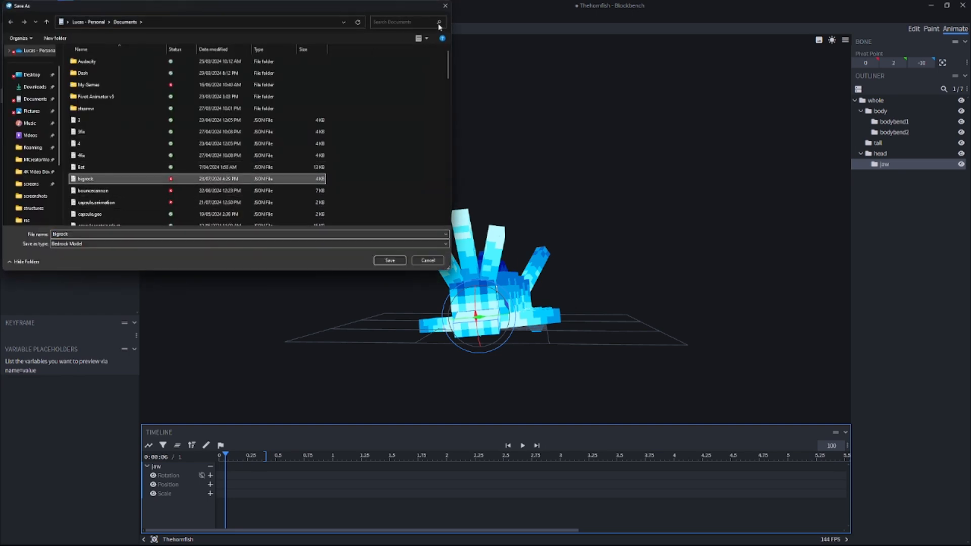
{"action": "left_click", "coordinate": [445, 6]}
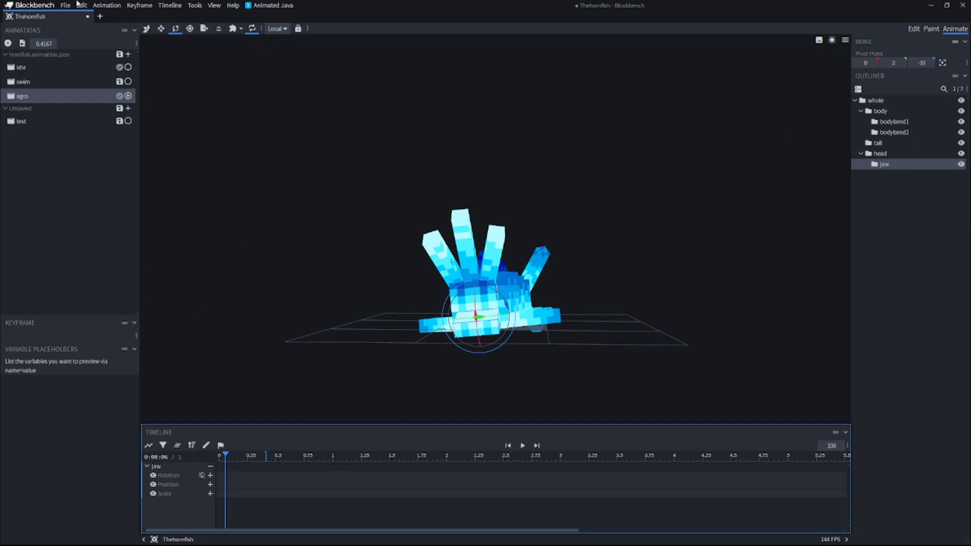
Start exporting the agro, idle, swim and test animations as a JSON animation file, and cancel the save.
{"action": "left_click", "coordinate": [192, 5]}
{"action": "mouse_move", "coordinate": [106, 5]}
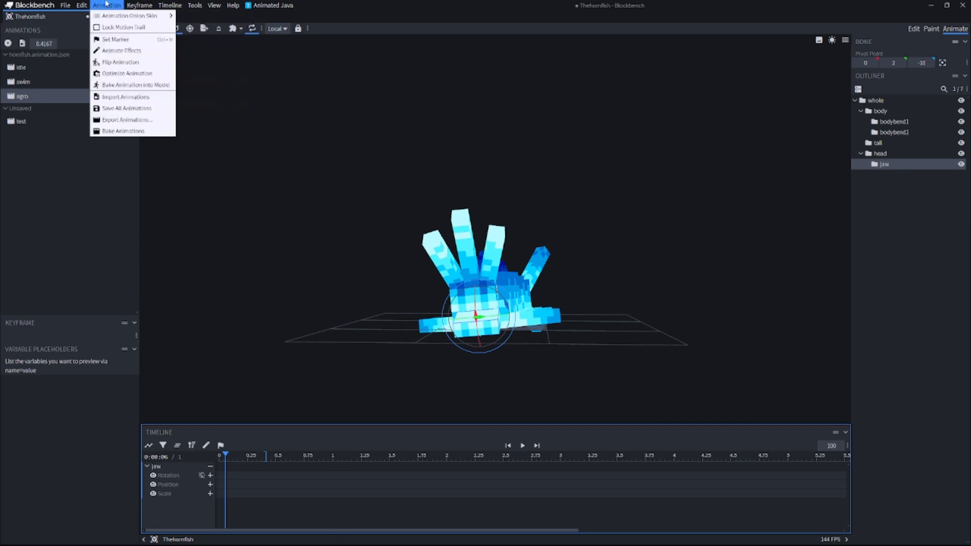
{"action": "left_click", "coordinate": [136, 124]}
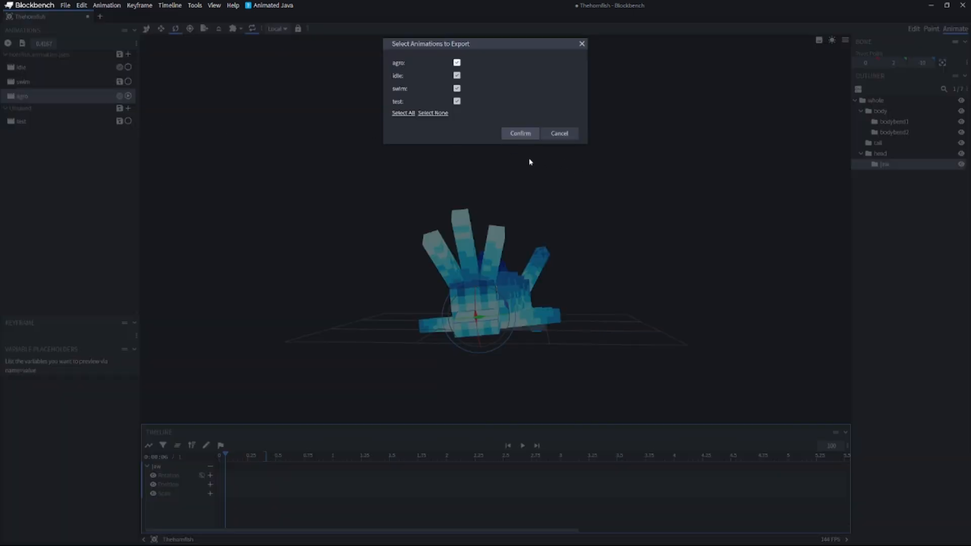
{"action": "left_click", "coordinate": [530, 134]}
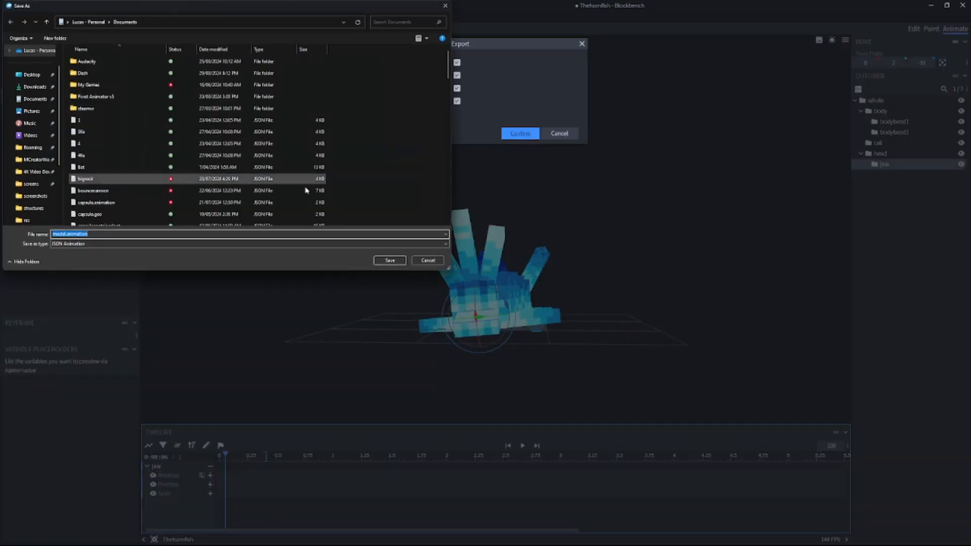
{"action": "left_click", "coordinate": [74, 234]}
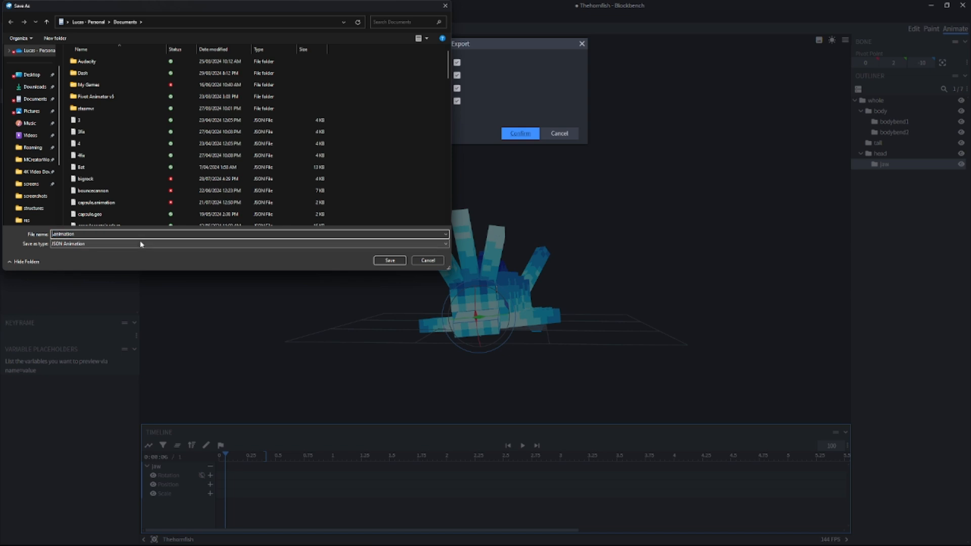
{"action": "type", "text": "the"}
{"action": "left_click", "coordinate": [445, 6]}
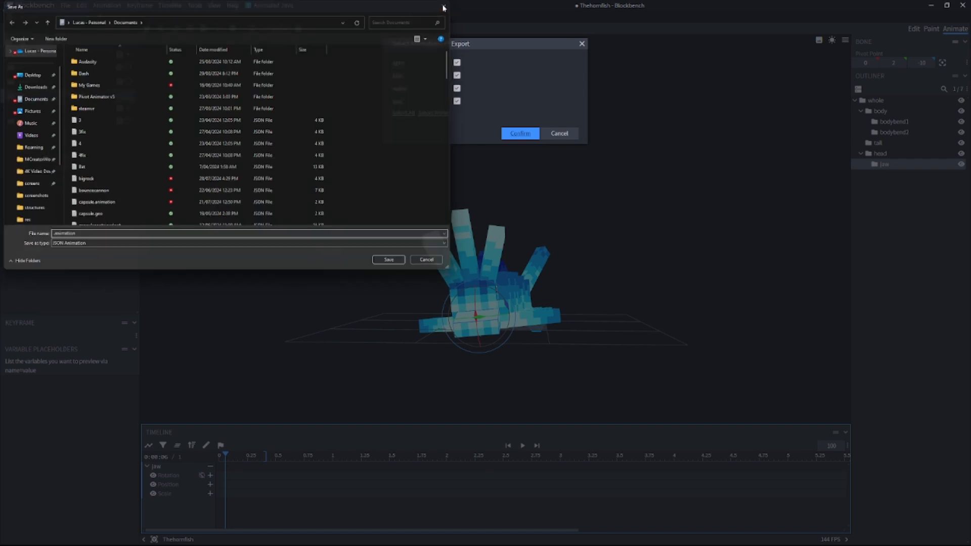
Switch to MCreator, open the TheHornfish animated entity from the workspace, and view its available entity models.
{"action": "mouse_move", "coordinate": [558, 545]}
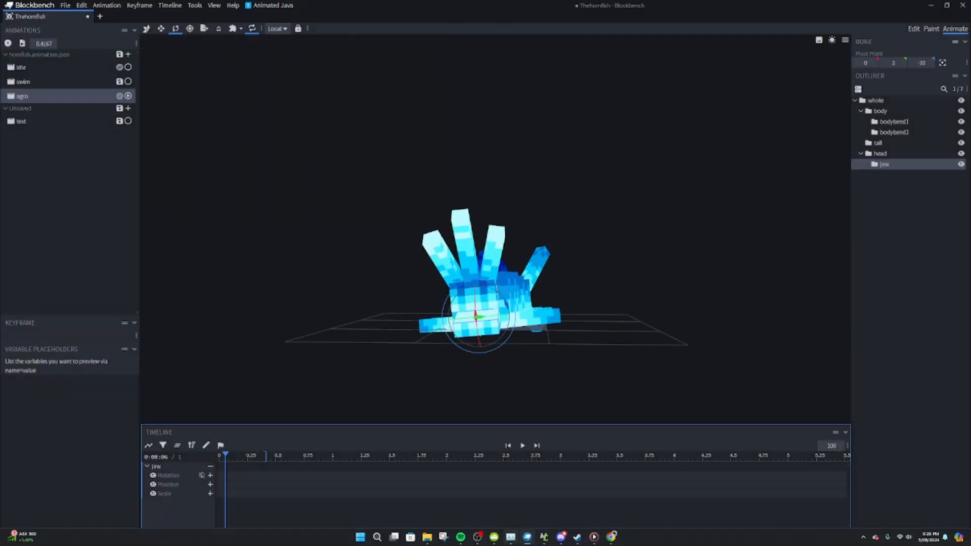
{"action": "left_click", "coordinate": [544, 537]}
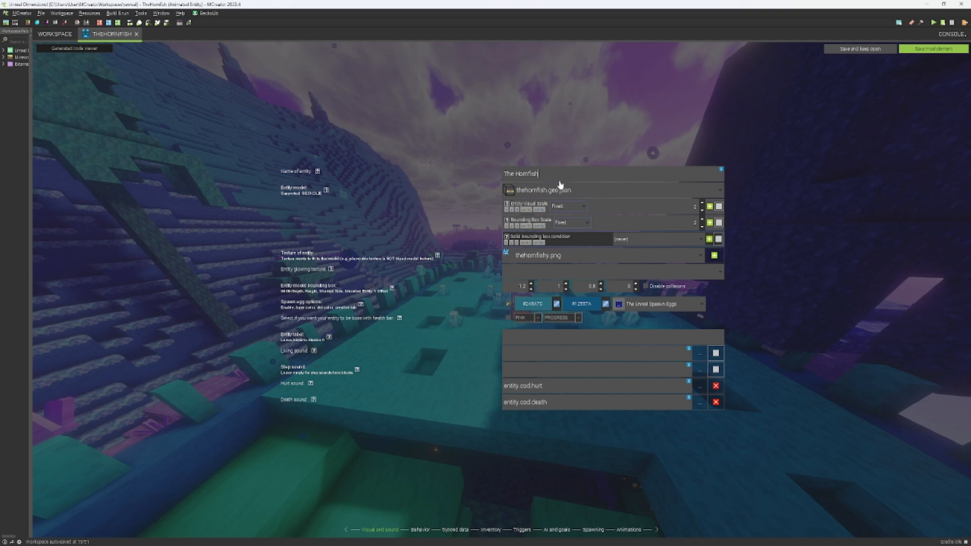
{"action": "left_click", "coordinate": [55, 34]}
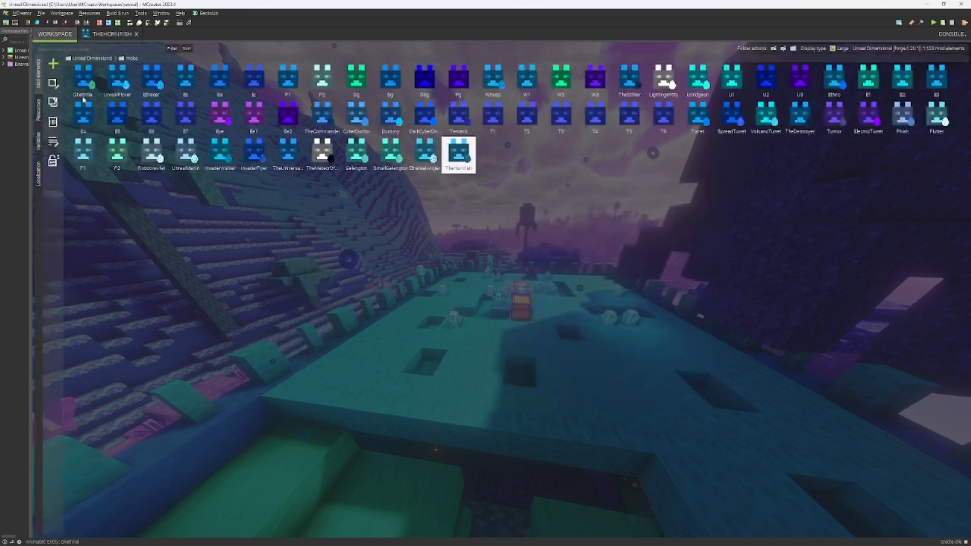
{"action": "double_click", "coordinate": [460, 158]}
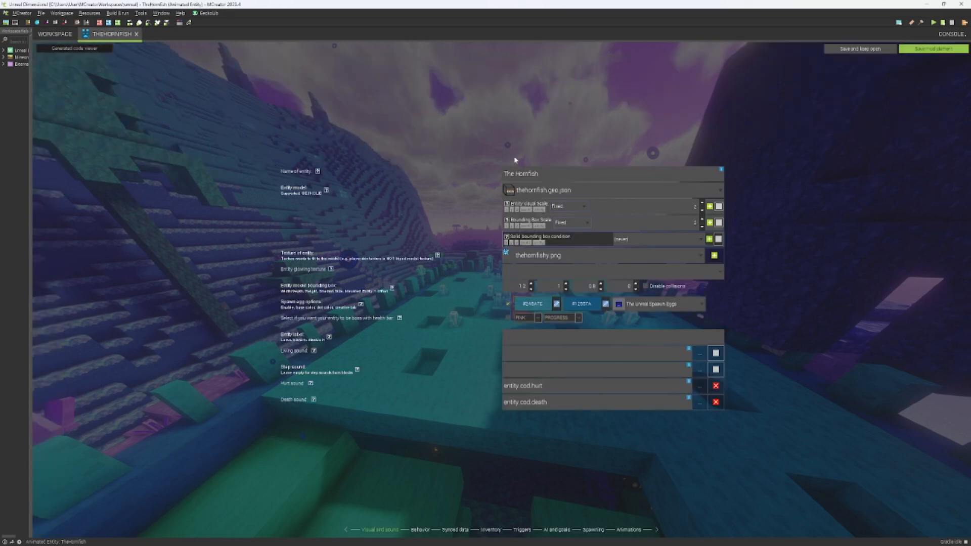
{"action": "left_click", "coordinate": [556, 190]}
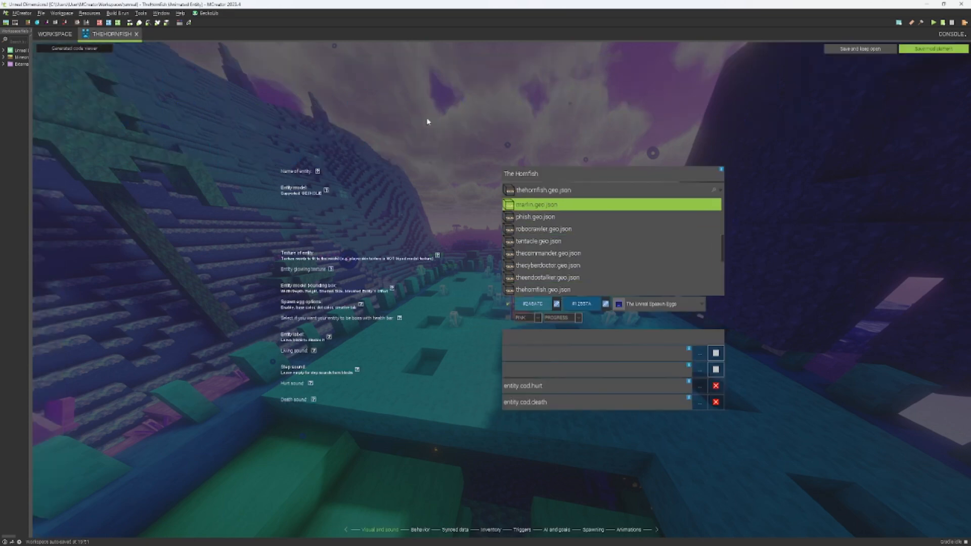
Start importing a GeckoLib model, browse the geo JSON files in the Documents folder, and cancel the import.
{"action": "left_click", "coordinate": [205, 13]}
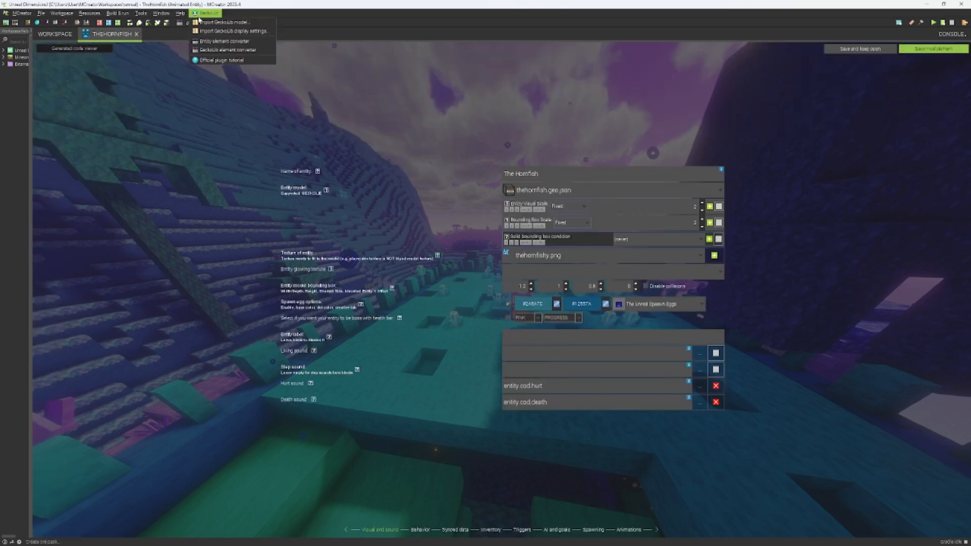
{"action": "left_click", "coordinate": [222, 22]}
{"action": "left_click", "coordinate": [33, 112]}
{"action": "scroll", "coordinate": [202, 141], "scroll_direction": "down", "scroll_amount": 5}
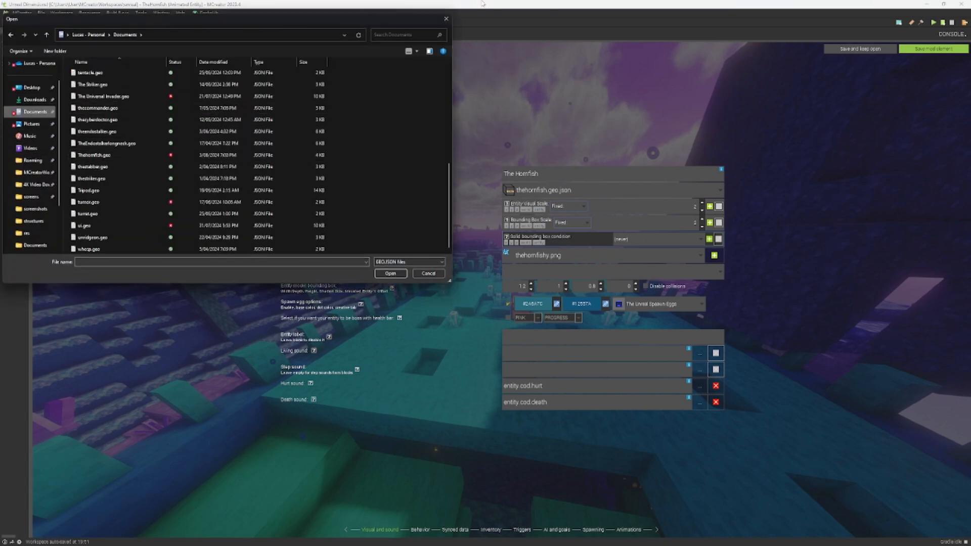
{"action": "left_click", "coordinate": [446, 19]}
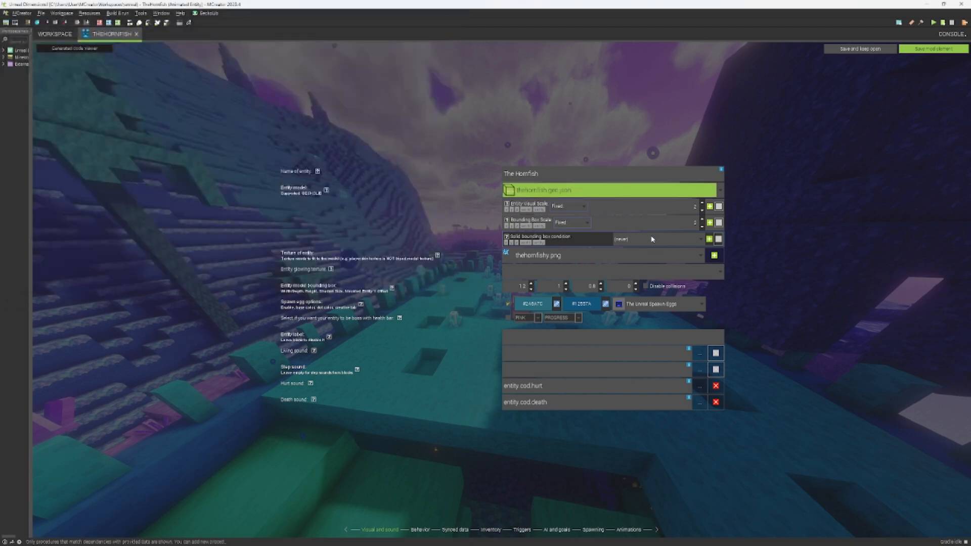
Browse the available entity models and keep thehornfish.geo.json for the entity.
{"action": "left_click", "coordinate": [540, 191]}
{"action": "scroll", "coordinate": [553, 281], "scroll_direction": "down", "scroll_amount": 6}
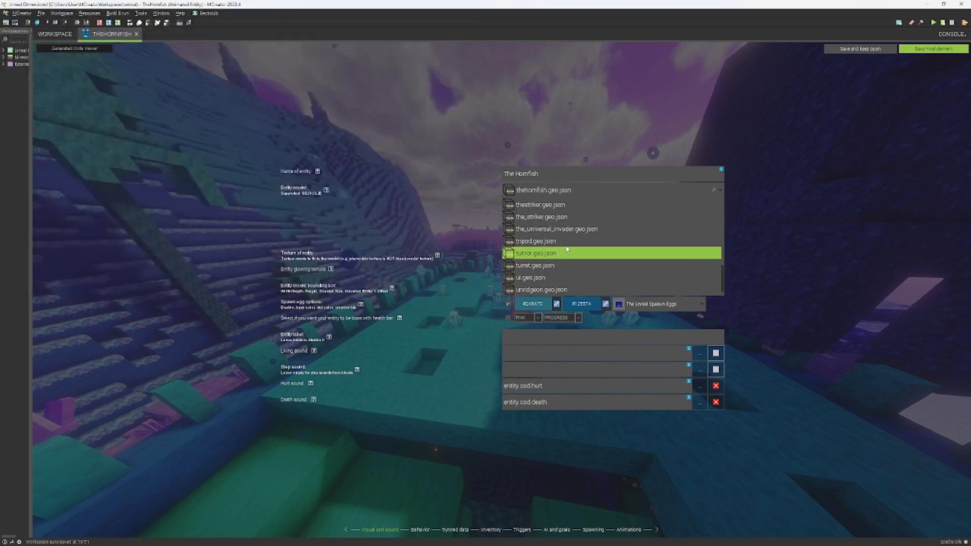
{"action": "scroll", "coordinate": [553, 273], "scroll_direction": "up", "scroll_amount": 6}
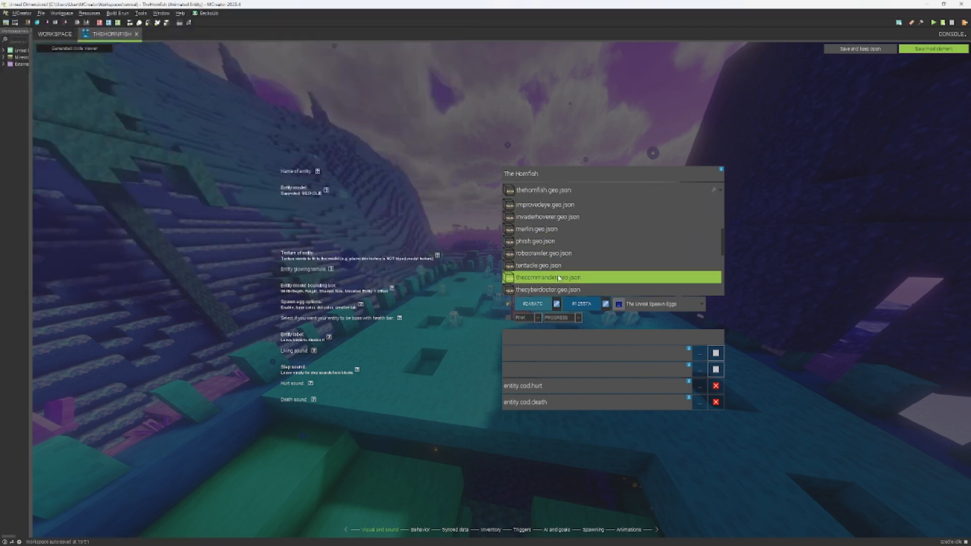
{"action": "left_click", "coordinate": [534, 189]}
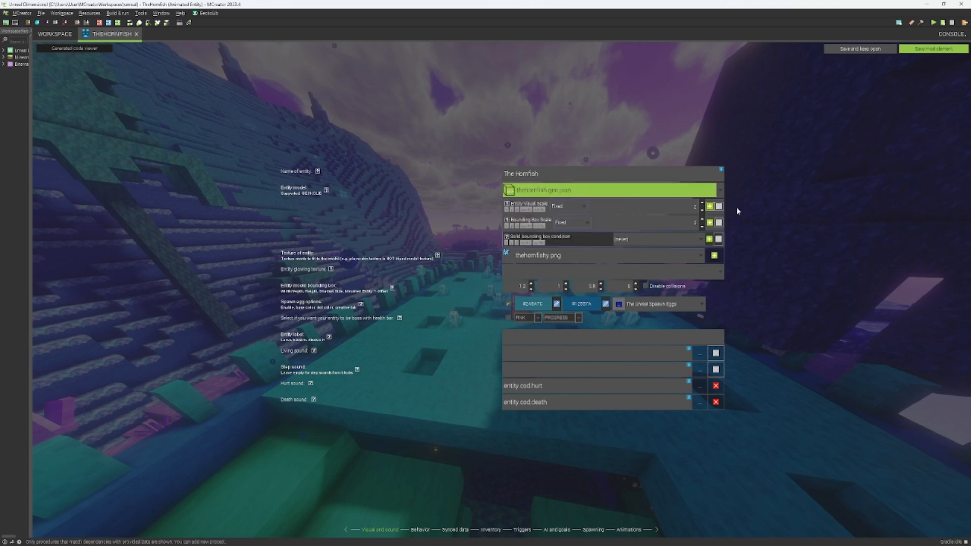
Switch to Blockbench, view the hornfish model from another angle, and return to MCreator.
{"action": "mouse_move", "coordinate": [588, 544]}
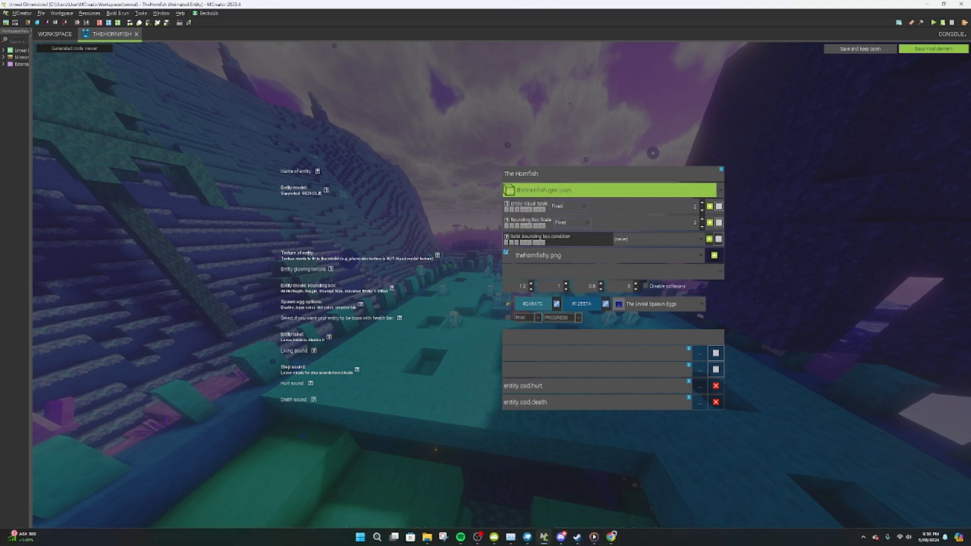
{"action": "left_click", "coordinate": [527, 539]}
{"action": "left_click_drag", "start_coordinate": [706, 336], "coordinate": [520, 333]}
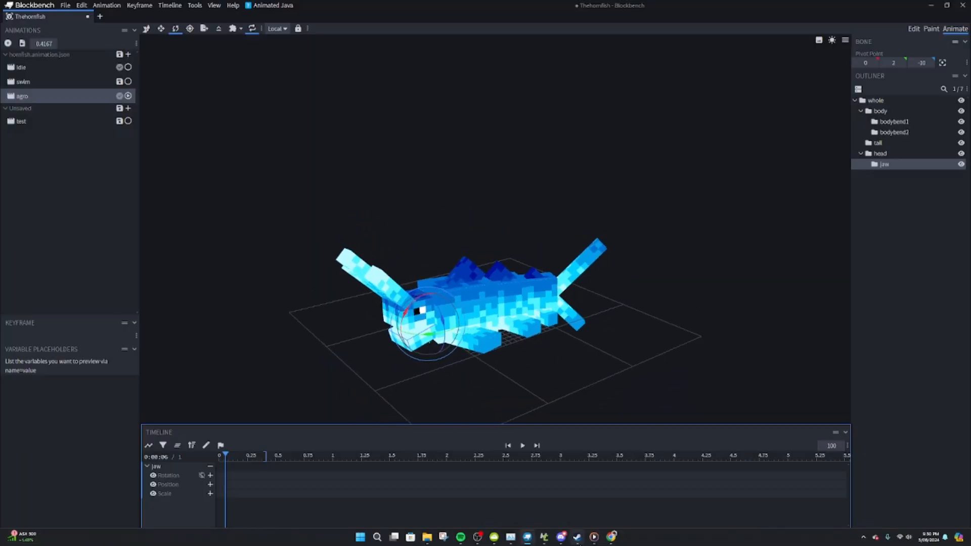
{"action": "left_click", "coordinate": [544, 537]}
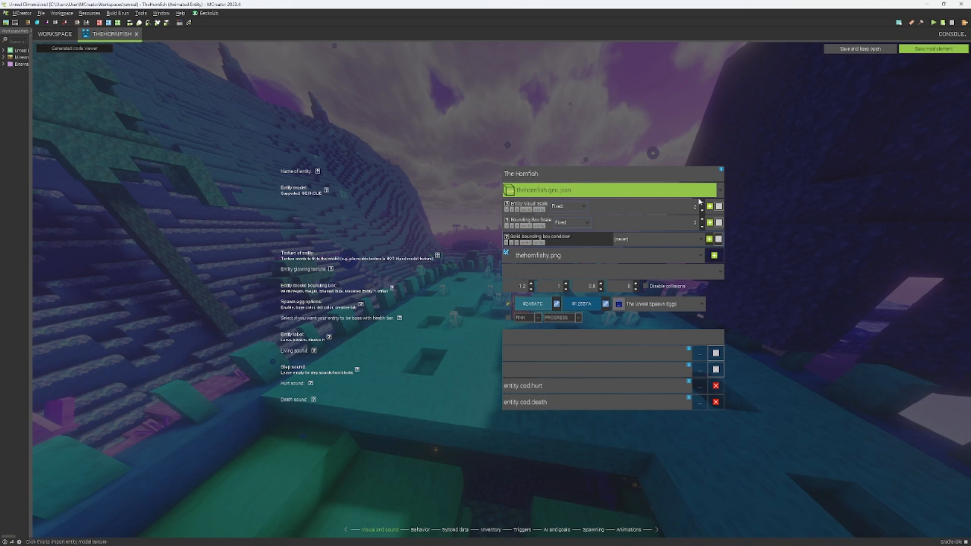
Review the entity's behavior settings and open its animation settings.
{"action": "left_click", "coordinate": [701, 204]}
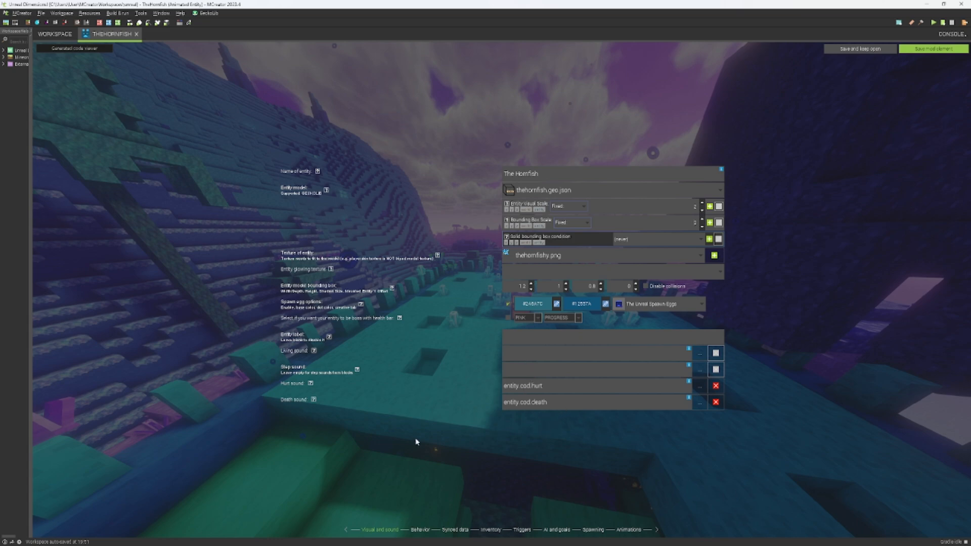
{"action": "left_click", "coordinate": [420, 530]}
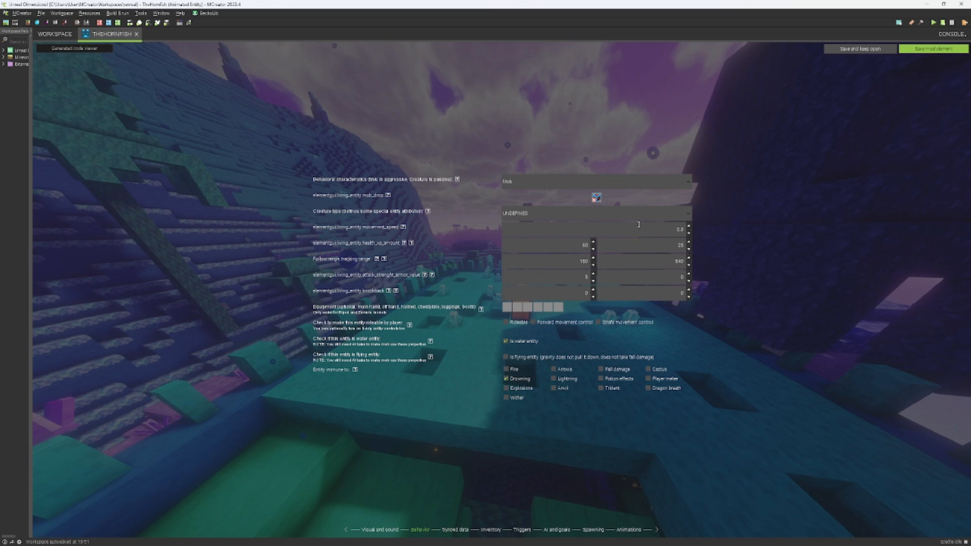
{"action": "left_click", "coordinate": [627, 530]}
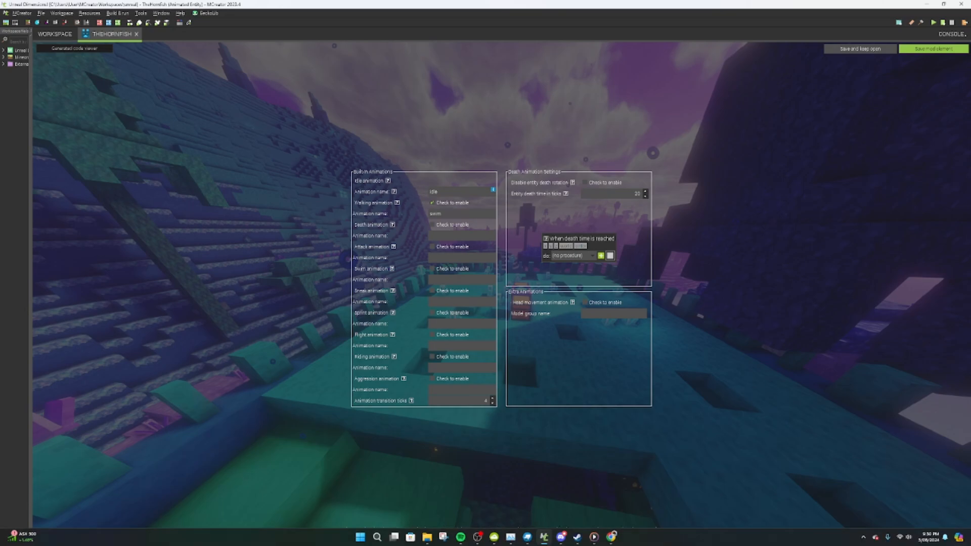
Switch to Blockbench, play the idle animation, and examine its motion from different sides.
{"action": "left_click", "coordinate": [527, 537]}
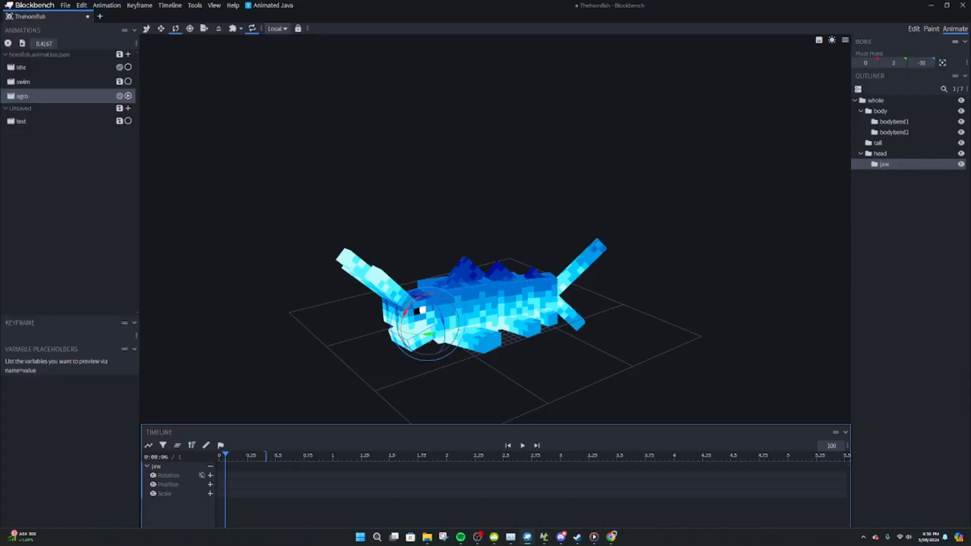
{"action": "left_click", "coordinate": [47, 68]}
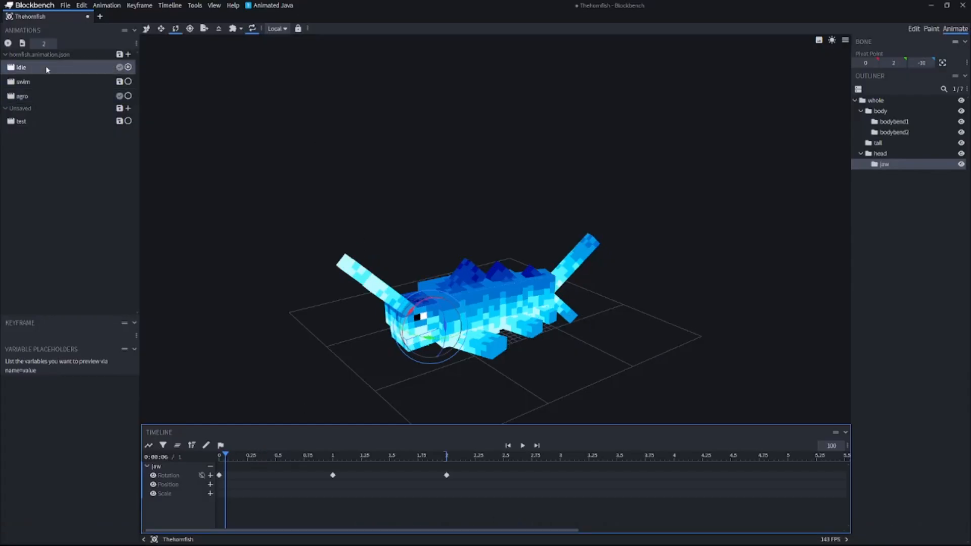
{"action": "left_click_drag", "start_coordinate": [308, 154], "coordinate": [478, 131]}
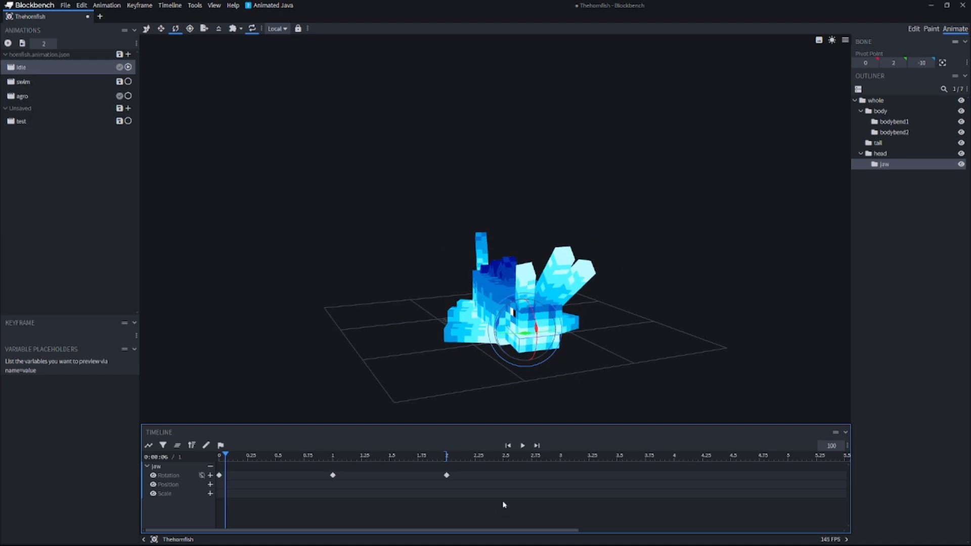
{"action": "left_click", "coordinate": [523, 445]}
{"action": "left_click_drag", "start_coordinate": [598, 366], "coordinate": [506, 356]}
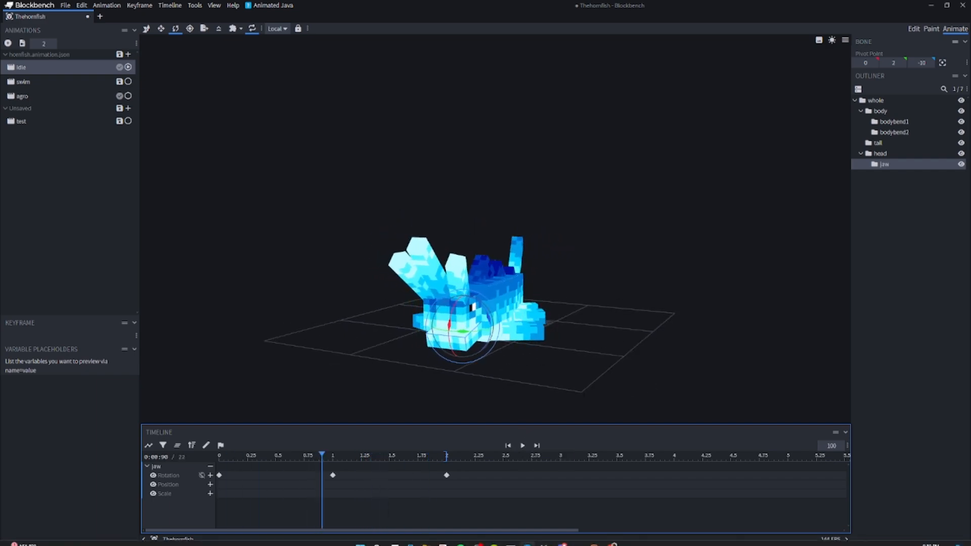
Switch to MCreator and enter idle as the name of the entity's idle animation.
{"action": "left_click", "coordinate": [544, 536]}
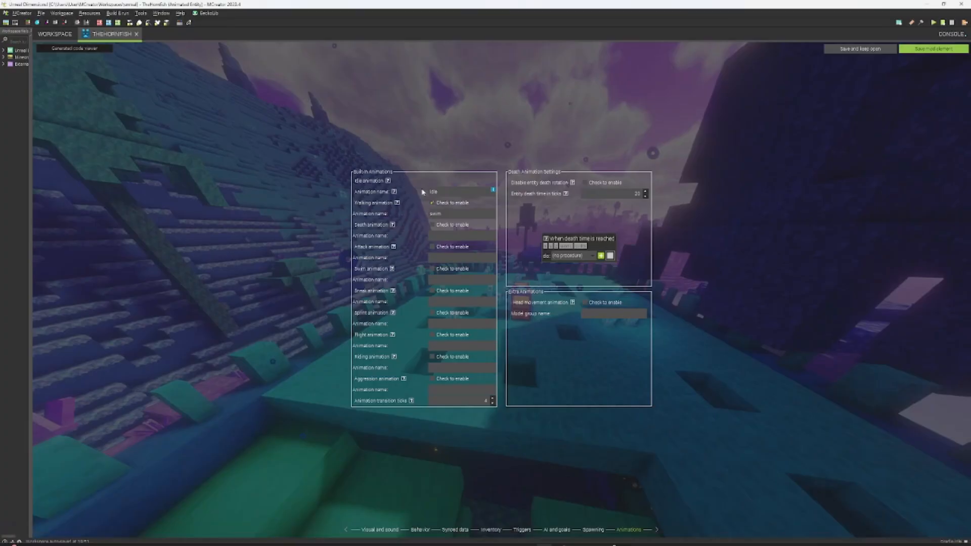
{"action": "double_click", "coordinate": [421, 190]}
{"action": "left_click", "coordinate": [449, 192]}
{"action": "left_click_drag", "start_coordinate": [450, 194], "coordinate": [412, 193]}
{"action": "type", "text": "Idle"}
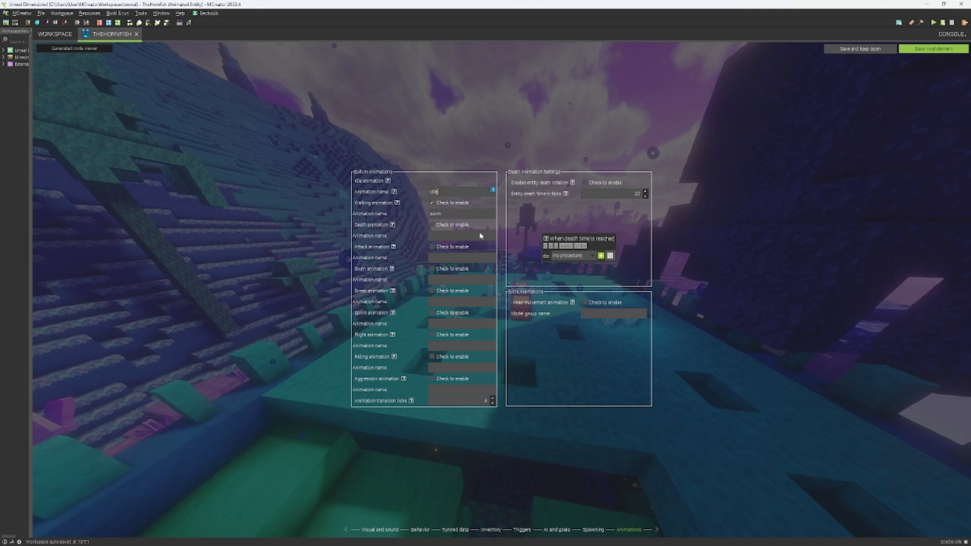
Switch to Blockbench and examine the swim animation from the front and above.
{"action": "left_click", "coordinate": [528, 537]}
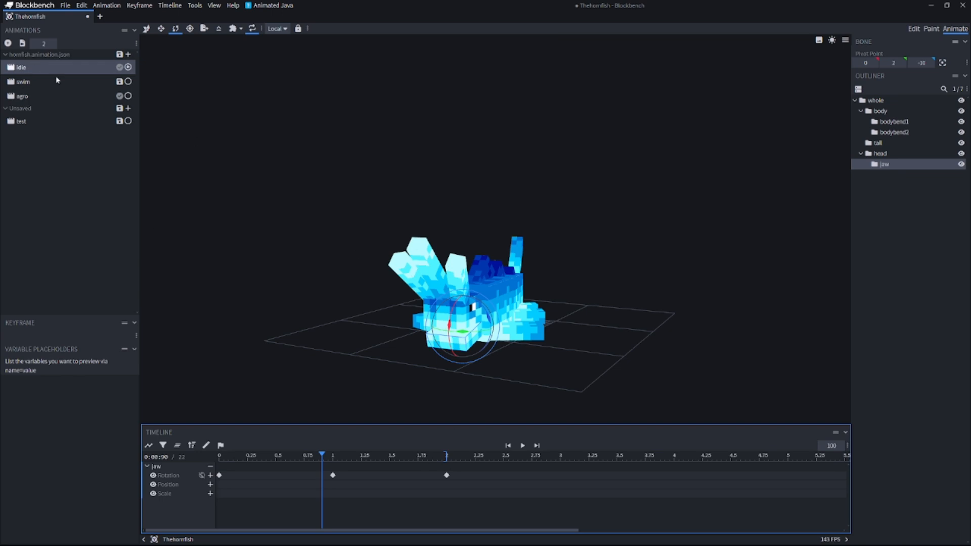
{"action": "left_click", "coordinate": [74, 82]}
{"action": "left_click_drag", "start_coordinate": [765, 201], "coordinate": [780, 250]}
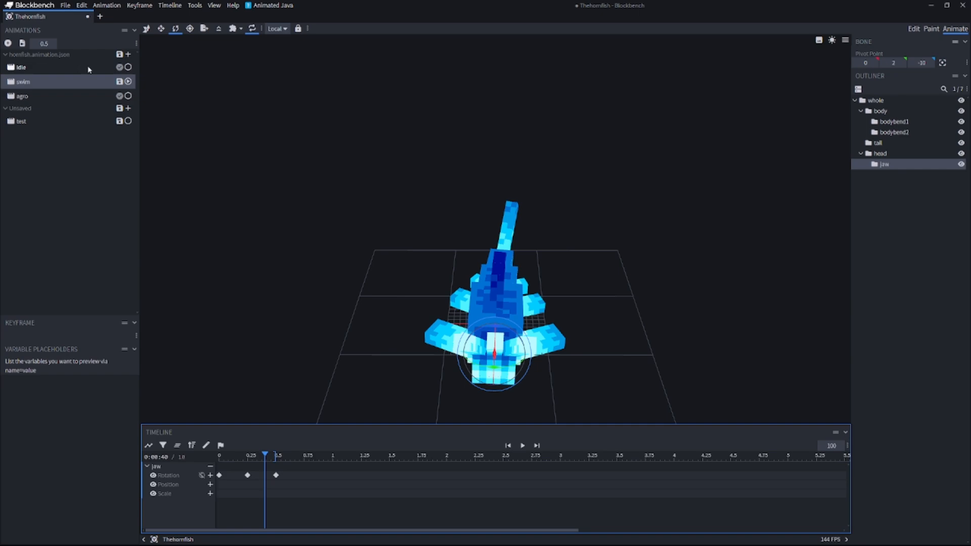
Switch to MCreator, check the walking animation's name, and enable the aggression animation.
{"action": "mouse_move", "coordinate": [528, 542]}
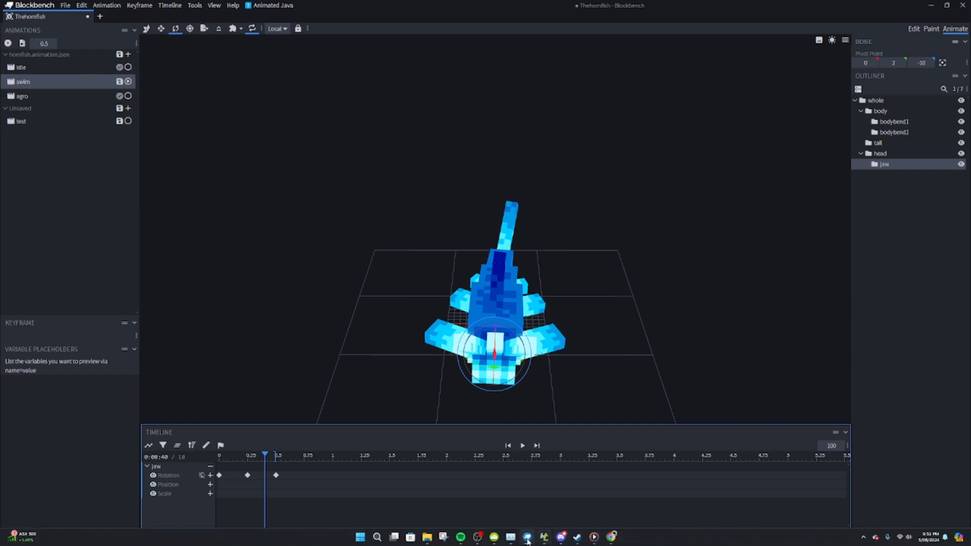
{"action": "left_click", "coordinate": [545, 537]}
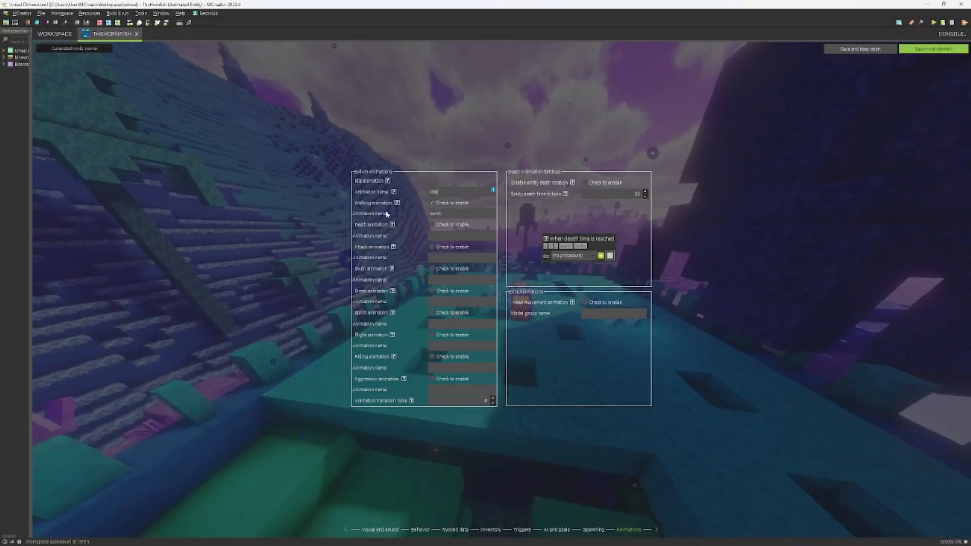
{"action": "double_click", "coordinate": [428, 214]}
{"action": "left_click", "coordinate": [441, 380]}
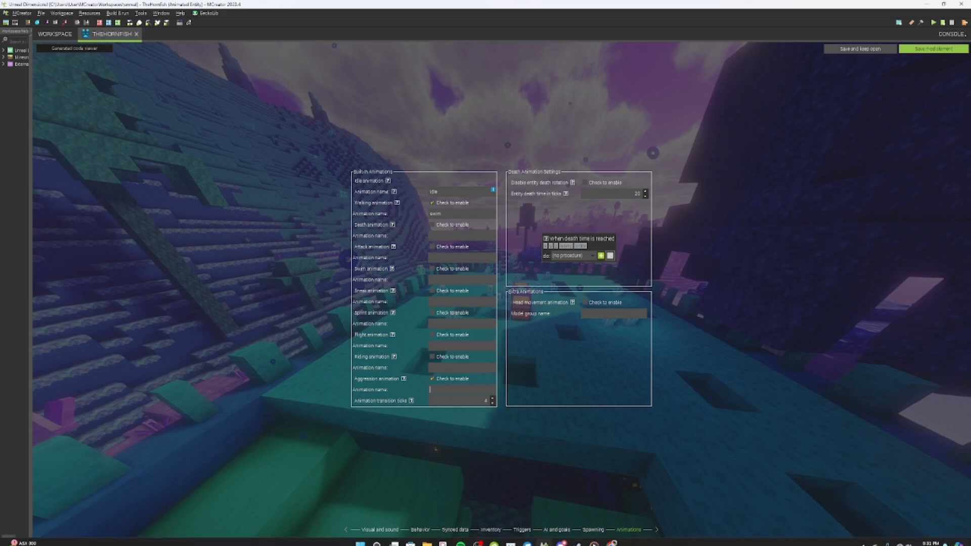
Switch to Blockbench, play the agro animation briefly, and pause it.
{"action": "left_click", "coordinate": [527, 537]}
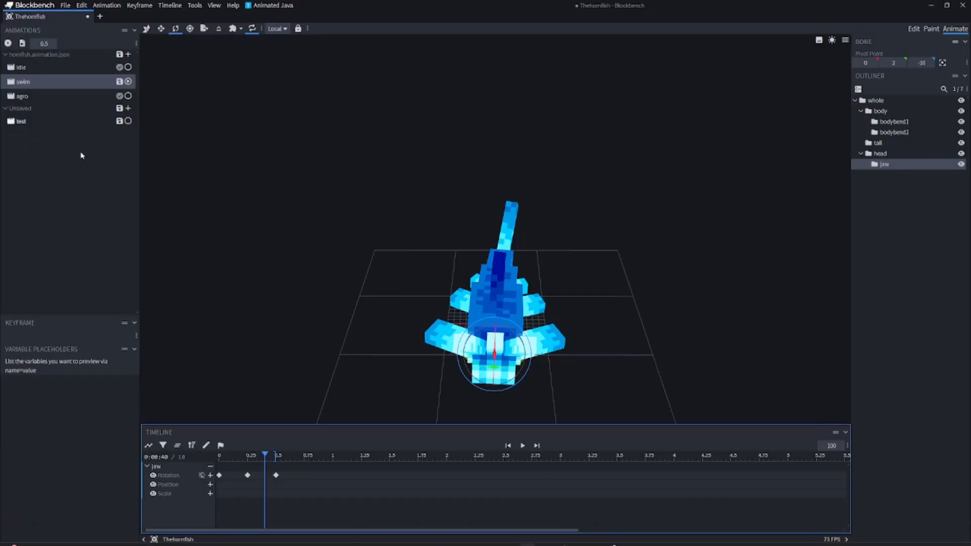
{"action": "left_click", "coordinate": [23, 96]}
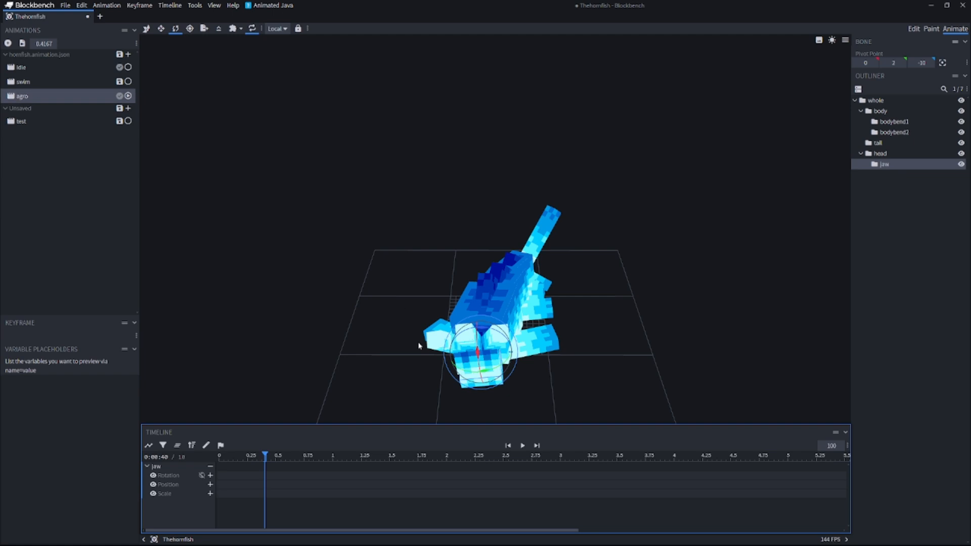
{"action": "left_click", "coordinate": [522, 445]}
{"action": "left_click", "coordinate": [522, 446]}
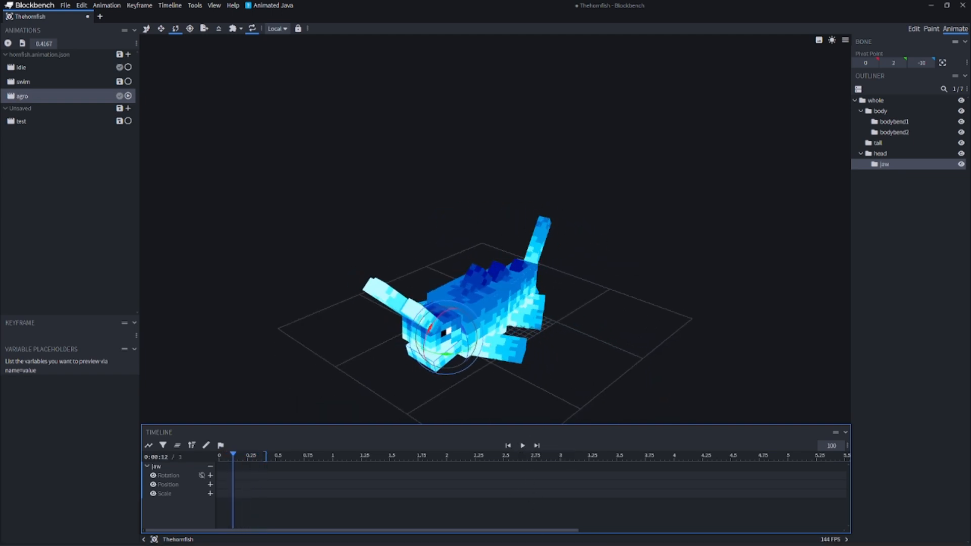
Switch to MCreator, set the aggression animation's name to agro, and compare it with the animation in Blockbench.
{"action": "left_click", "coordinate": [610, 537]}
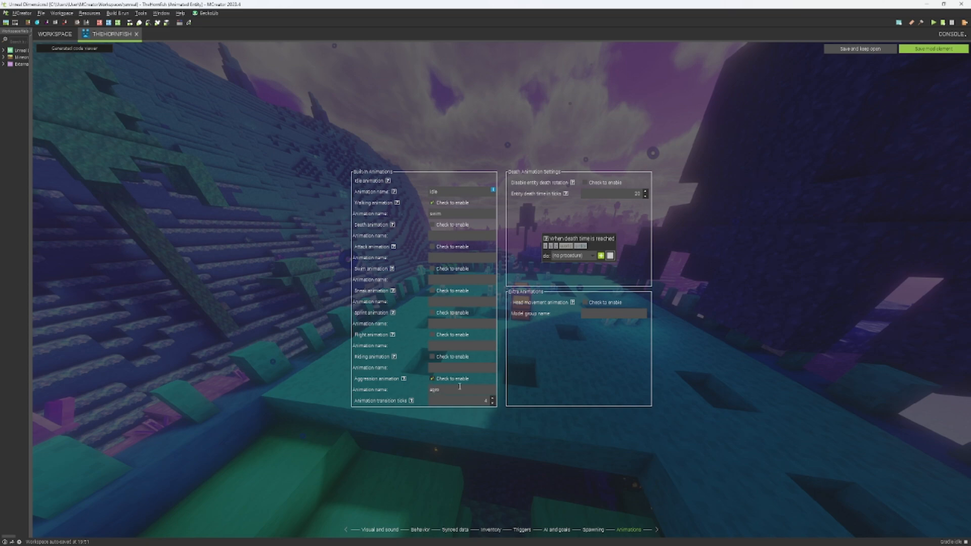
{"action": "left_click", "coordinate": [529, 537]}
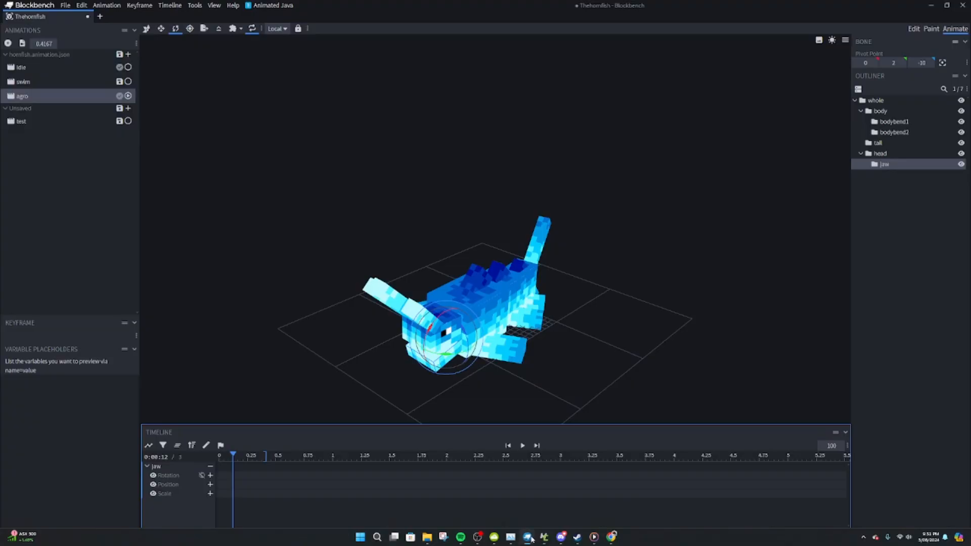
{"action": "left_click", "coordinate": [527, 537]}
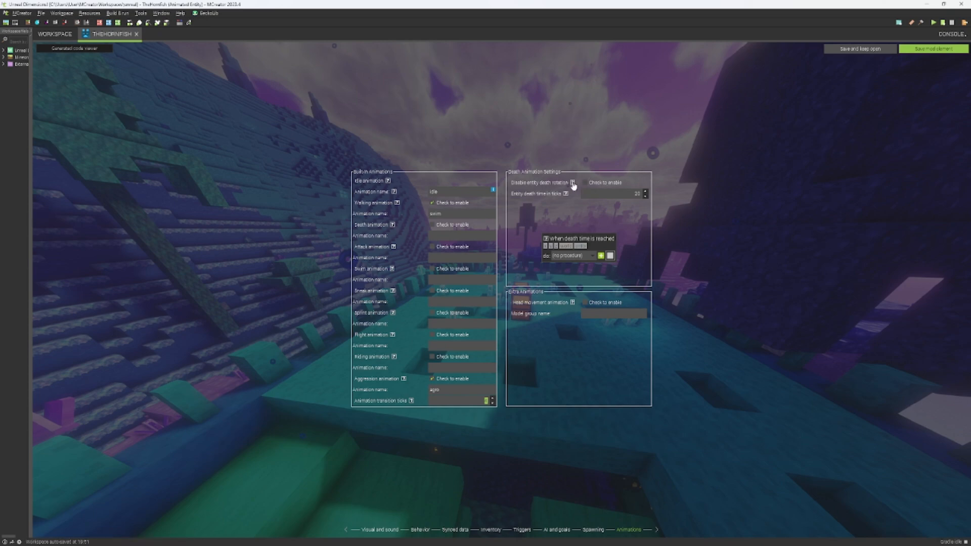
Read the help for the death rotation and death time settings, leaving both settings as they are.
{"action": "left_click", "coordinate": [573, 184]}
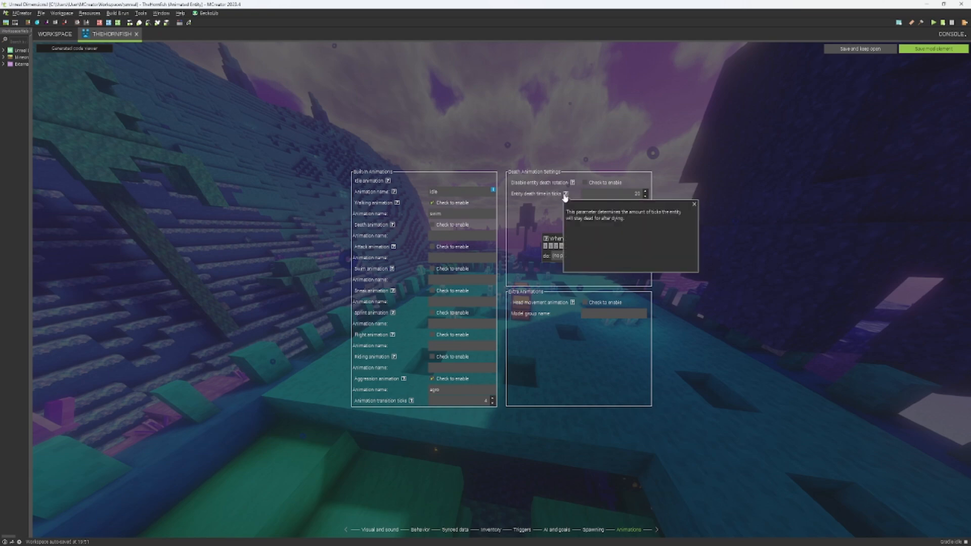
{"action": "double_click", "coordinate": [631, 193]}
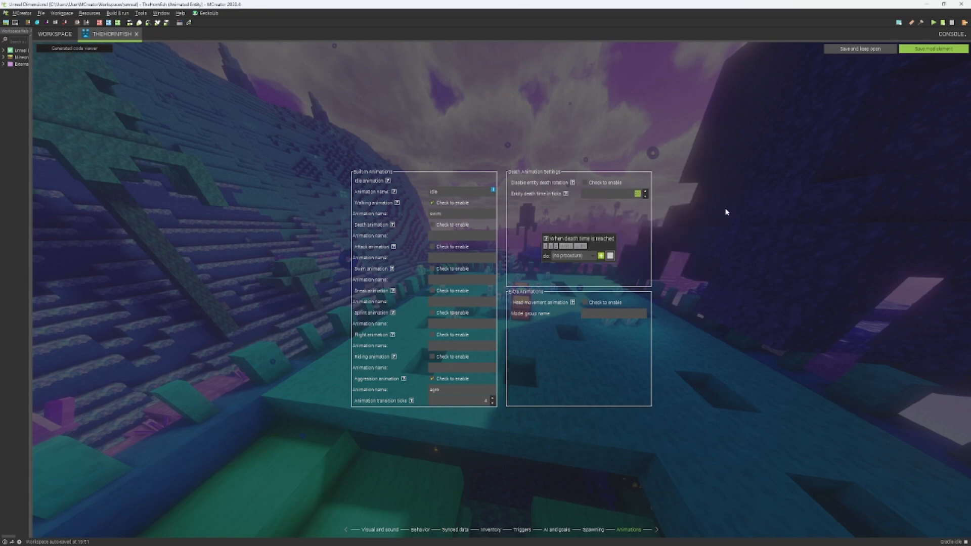
{"action": "left_click", "coordinate": [589, 190]}
{"action": "mouse_move", "coordinate": [566, 196]}
Enable the head movement animation in MCreator with head as its model group name.
{"action": "left_click", "coordinate": [527, 538]}
{"action": "left_click", "coordinate": [543, 540]}
{"action": "left_click", "coordinate": [585, 302]}
{"action": "left_click_drag", "start_coordinate": [608, 315], "coordinate": [553, 317]}
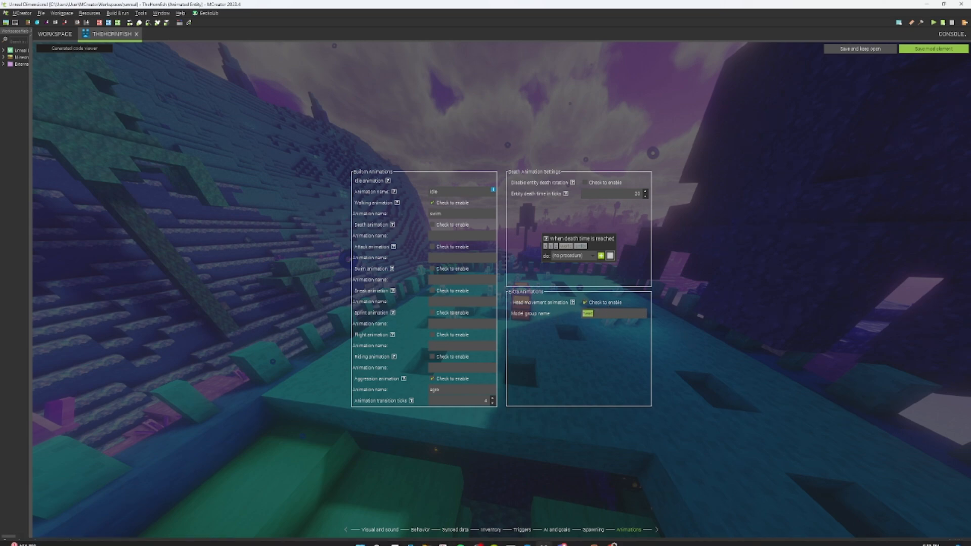
Switch to Blockbench and examine the horn and jaw cubes that belong to the model's head group.
{"action": "left_click", "coordinate": [528, 537]}
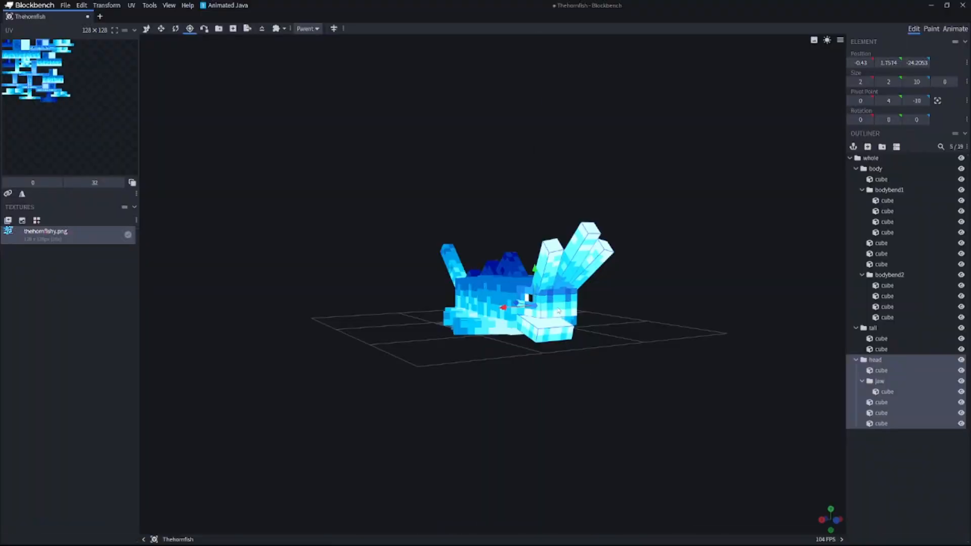
{"action": "left_click", "coordinate": [576, 269]}
{"action": "left_click", "coordinate": [577, 270]}
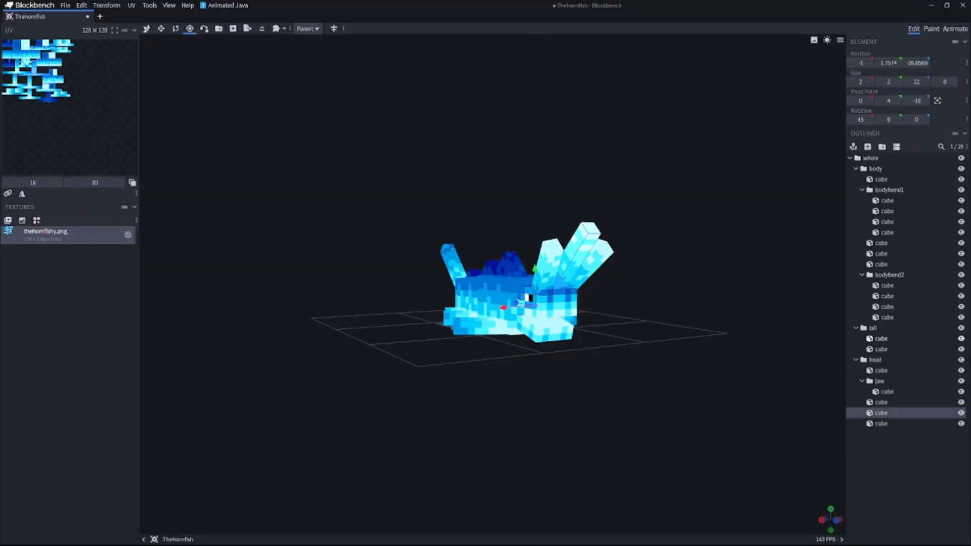
{"action": "left_click", "coordinate": [555, 314]}
{"action": "left_click", "coordinate": [551, 330]}
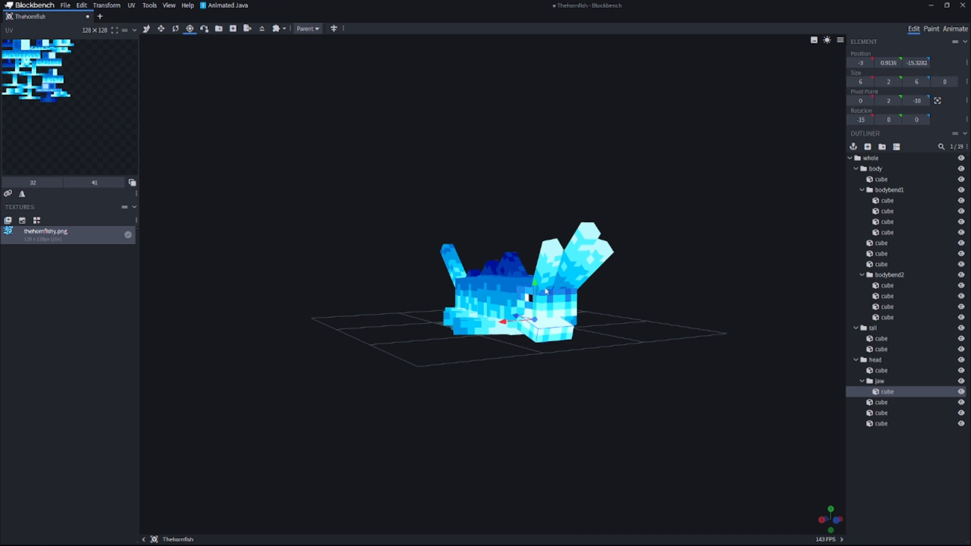
Inspect the horn cubes in the model's head group and switch back to MCreator.
{"action": "left_click", "coordinate": [550, 270]}
{"action": "left_click", "coordinate": [575, 269]}
{"action": "left_click", "coordinate": [590, 271]}
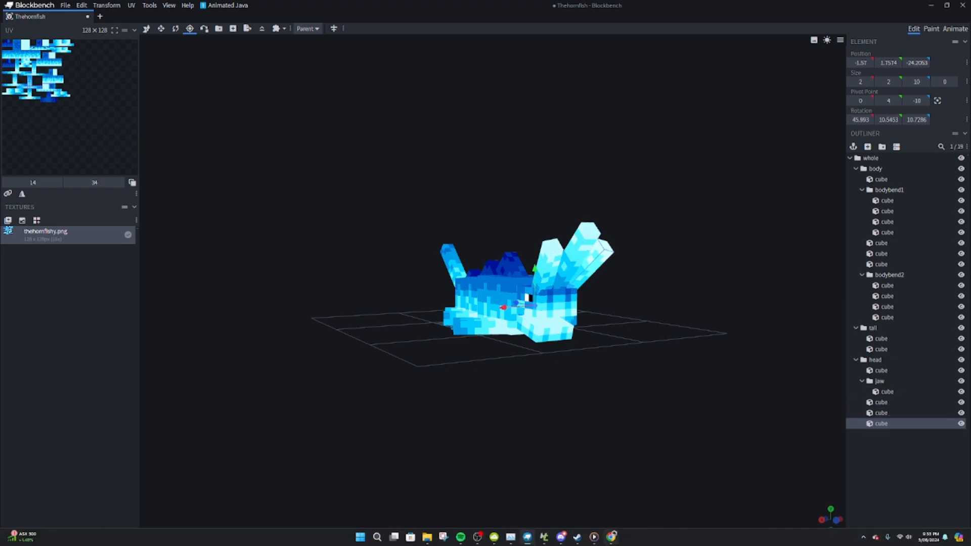
{"action": "left_click", "coordinate": [561, 538]}
{"action": "left_click", "coordinate": [561, 537]}
{"action": "left_click", "coordinate": [544, 537]}
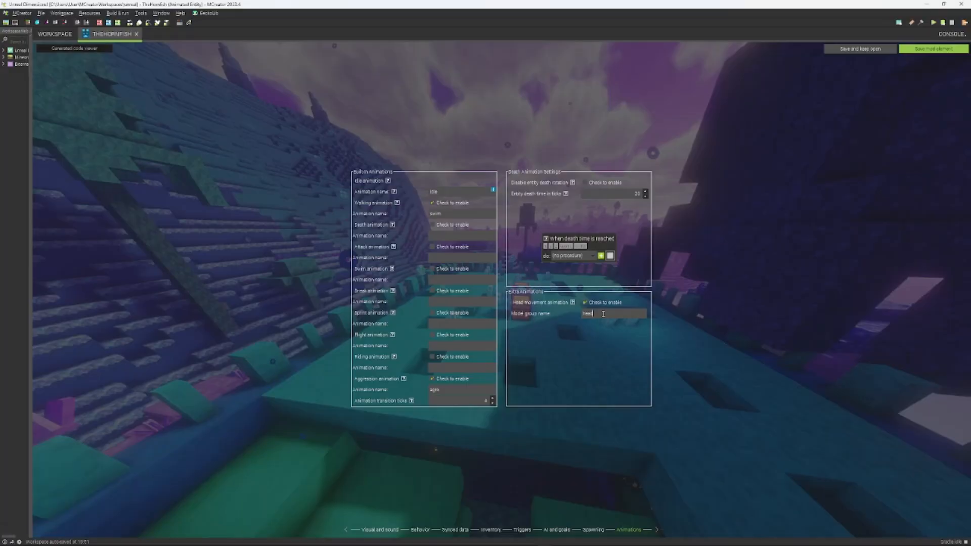
Clear the head movement's model group name, disable the head movement animation, and save the Thehornfish mod element.
{"action": "key", "text": "BackSpace"}
{"action": "key", "text": "BackSpace"}
{"action": "key", "text": "BackSpace"}
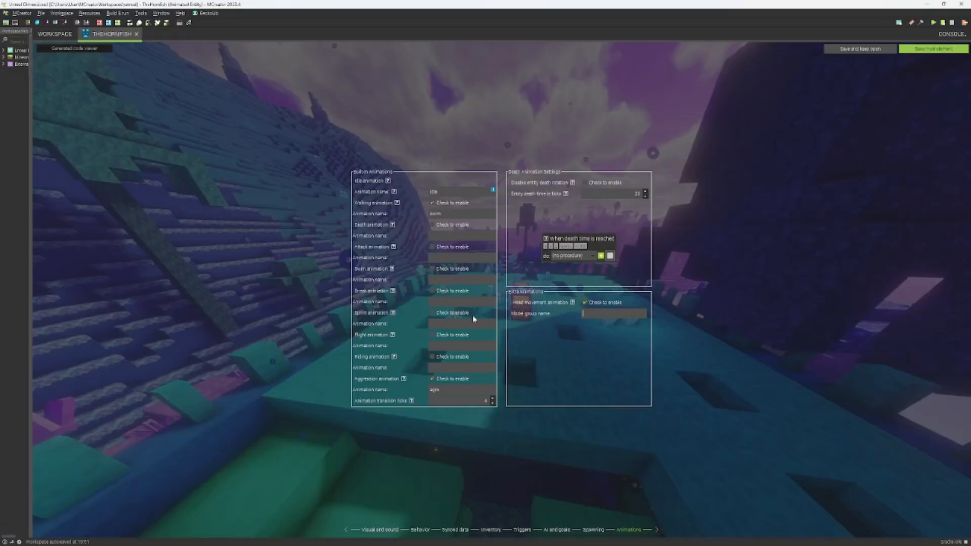
{"action": "left_click", "coordinate": [586, 302]}
{"action": "left_click", "coordinate": [948, 49]}
View the Animated Entity type among the new mod element types and close the list without creating an element.
{"action": "left_click", "coordinate": [574, 97]}
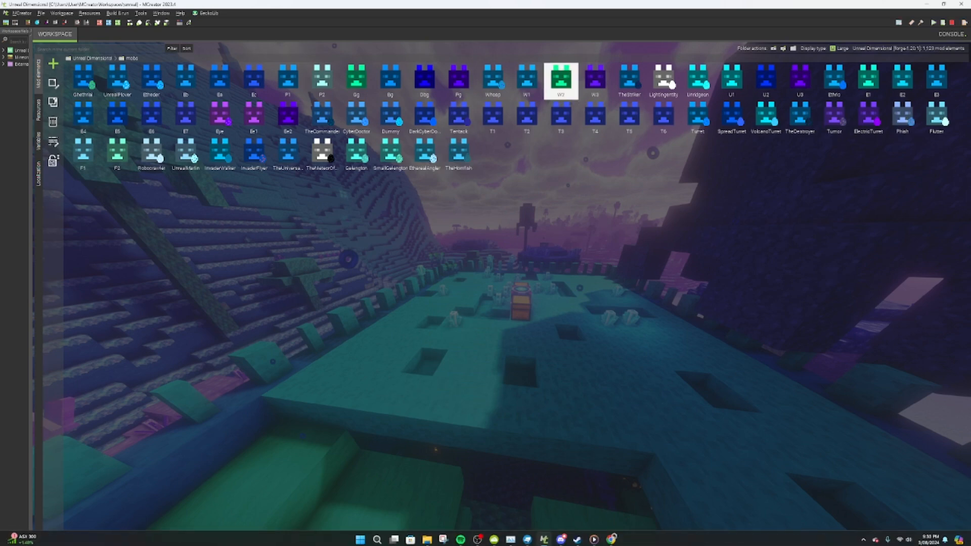
{"action": "left_click", "coordinate": [91, 115]}
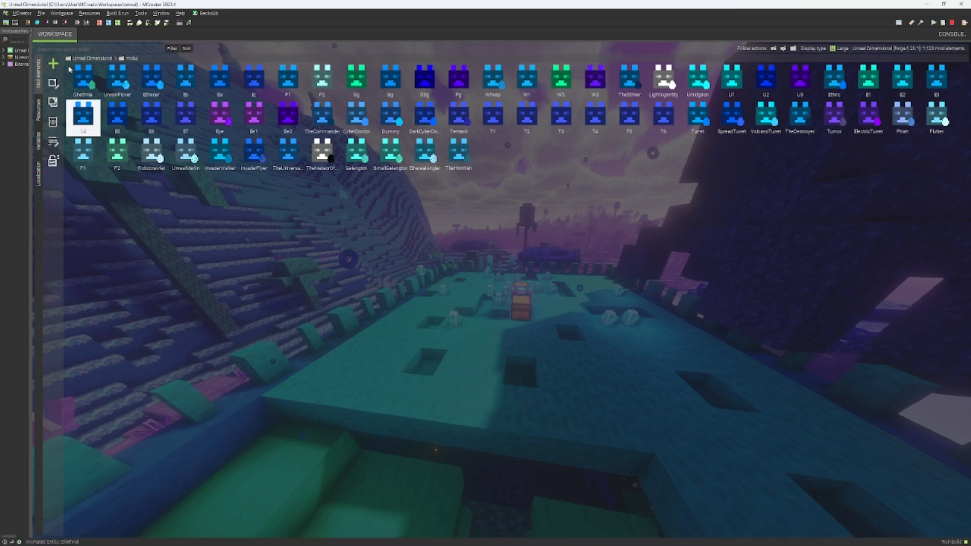
{"action": "left_click", "coordinate": [53, 63]}
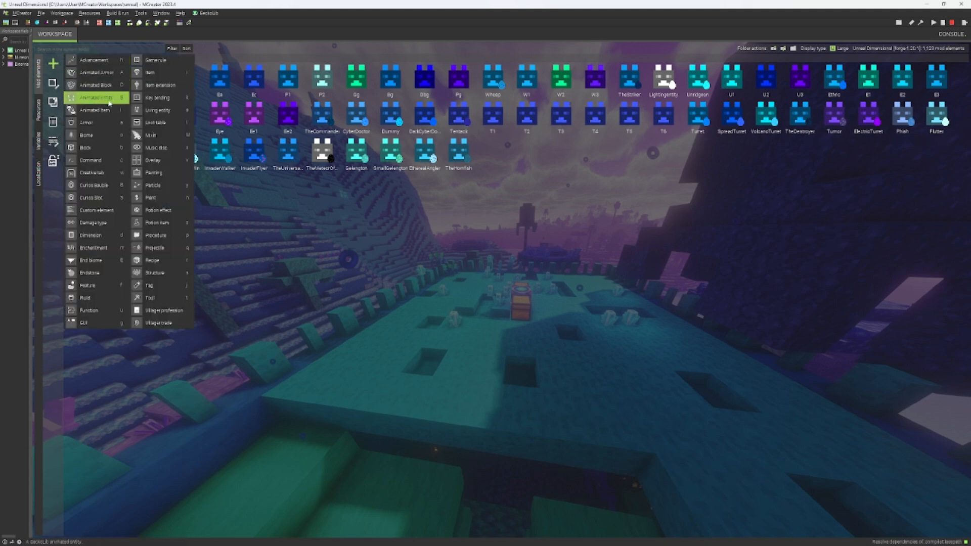
{"action": "left_click", "coordinate": [312, 114]}
{"action": "left_click", "coordinate": [267, 109]}
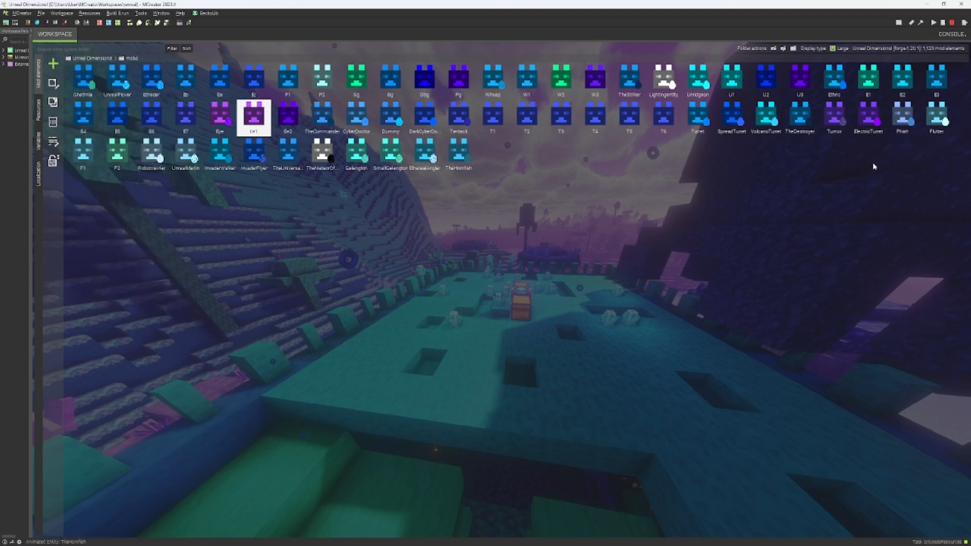